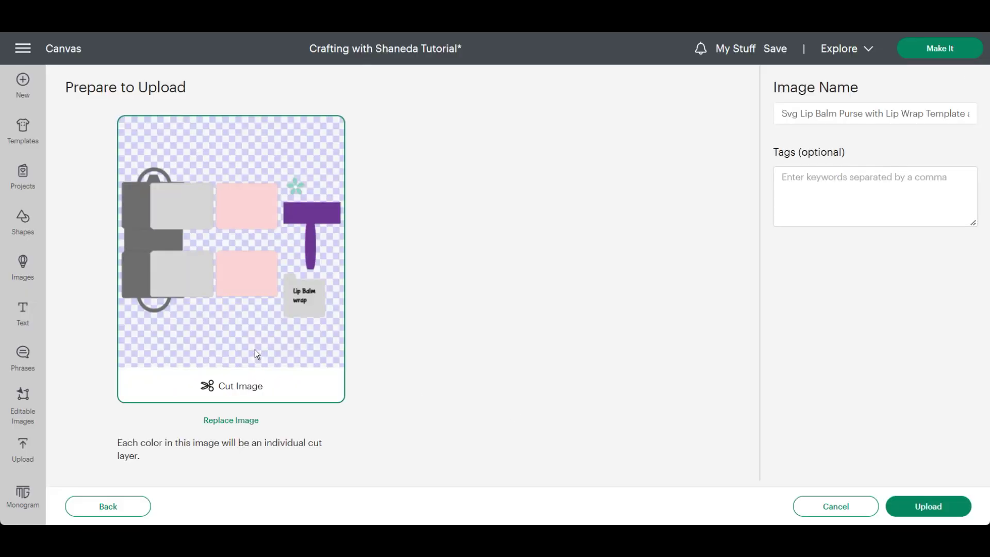
# Upload the lip balm purse template image as a Cut Image.
pyautogui.click(951, 505)
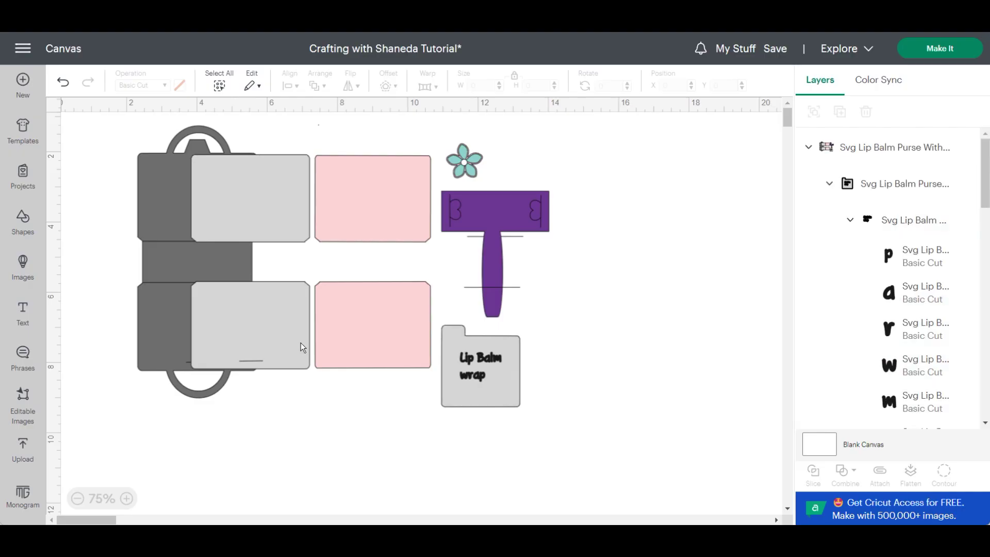
# Zoom to 100% and shift the whole purse template design right and down.
pyautogui.click(301, 342)
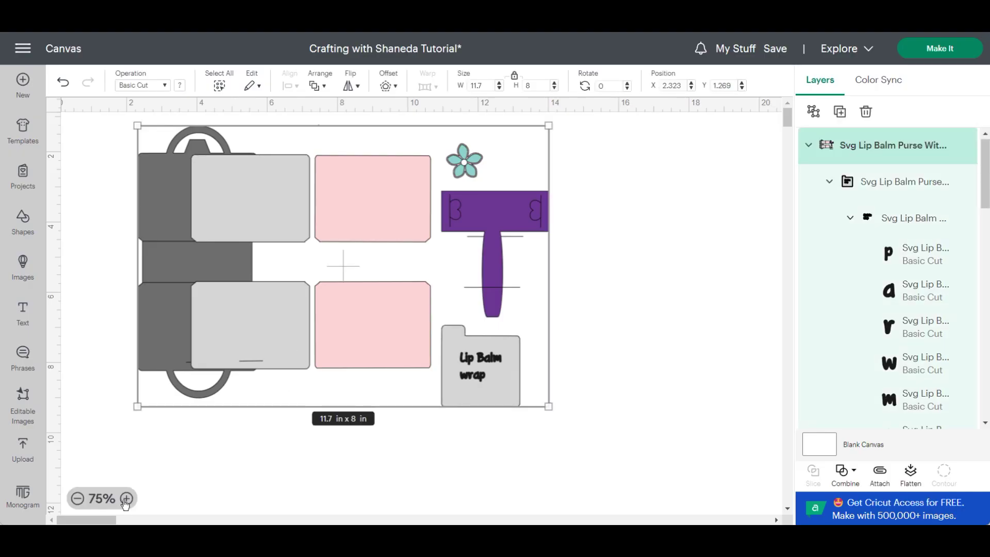
pyautogui.click(126, 498)
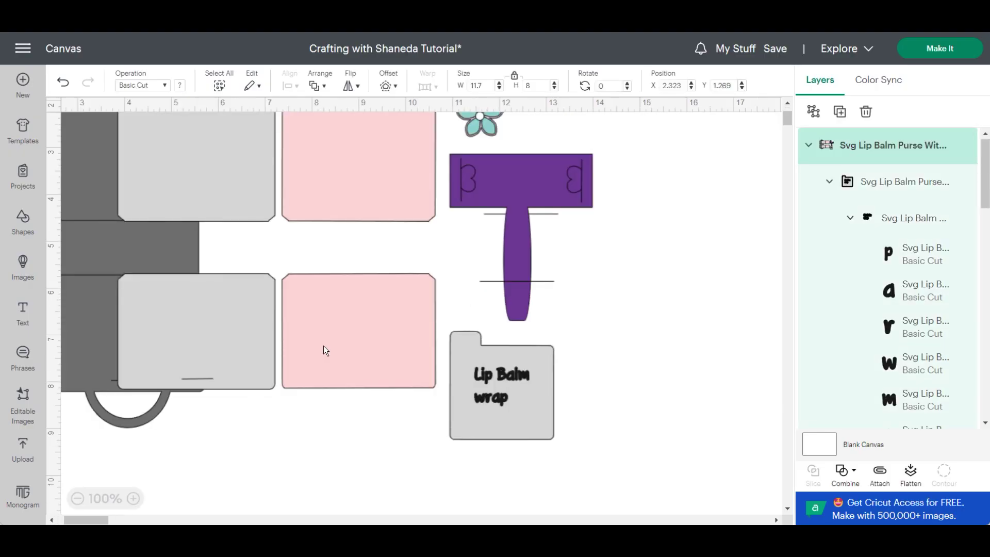
pyautogui.moveTo(326, 350); pyautogui.dragTo(385, 401)
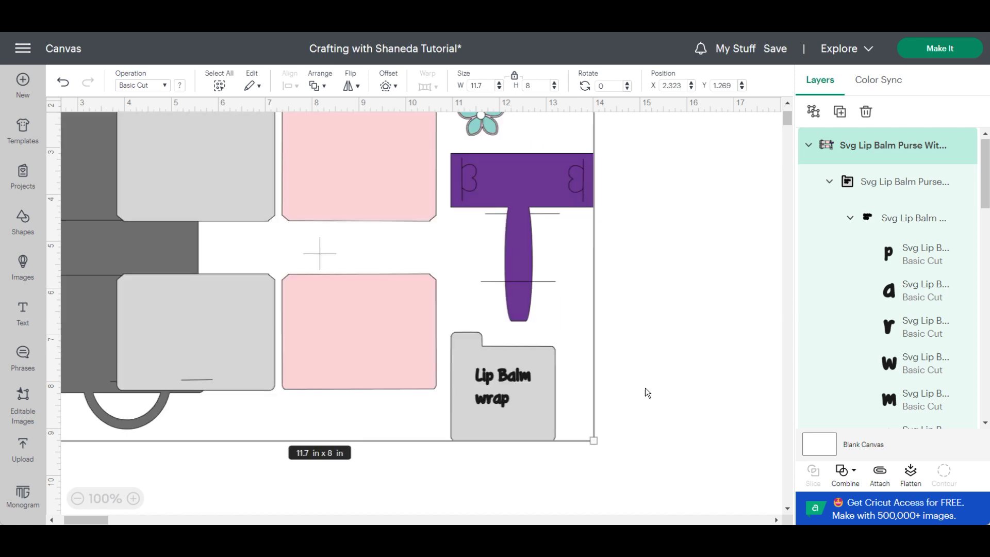
pyautogui.click(698, 389)
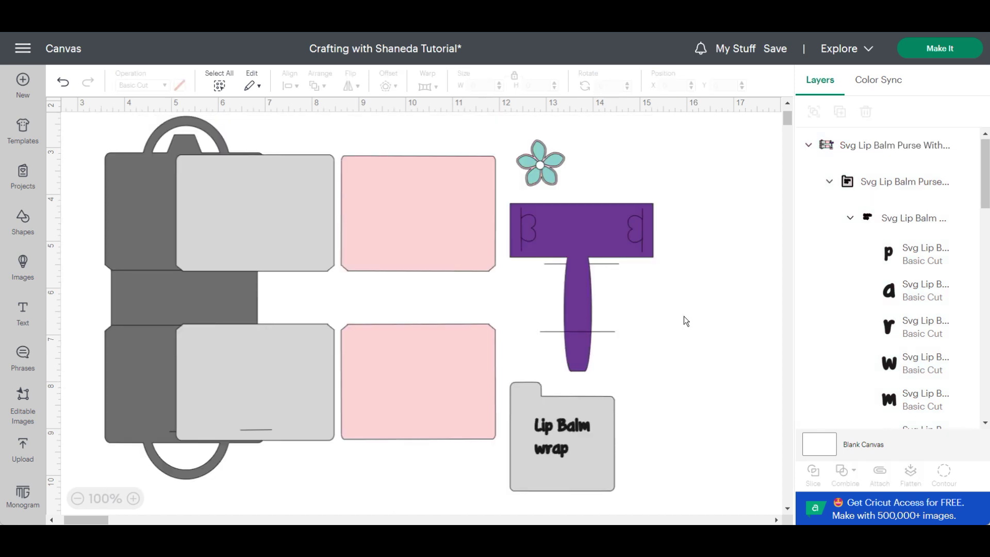
# Ungroup the design and move the Lip Balm wrap tag right and up.
pyautogui.click(617, 222)
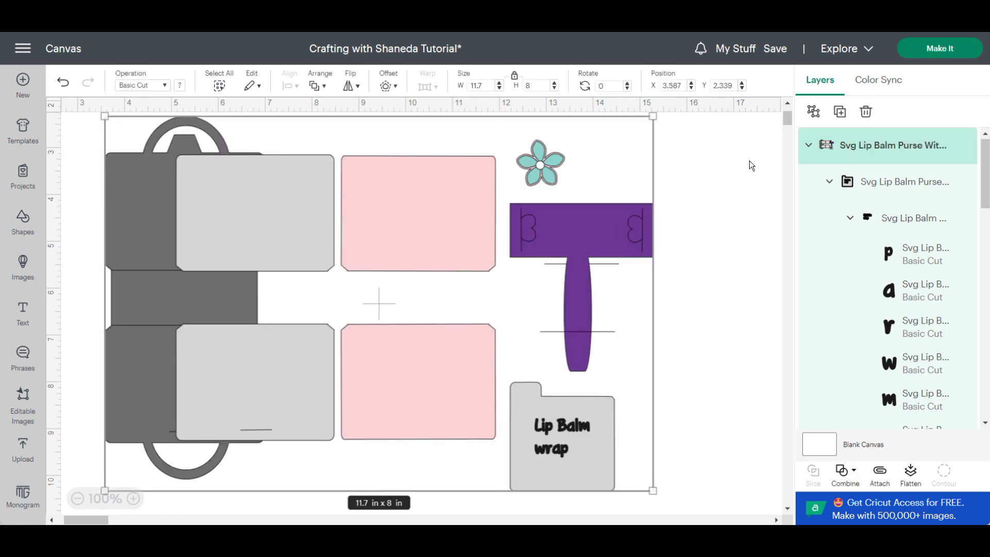
pyautogui.click(814, 111)
pyautogui.moveTo(560, 456); pyautogui.dragTo(675, 410)
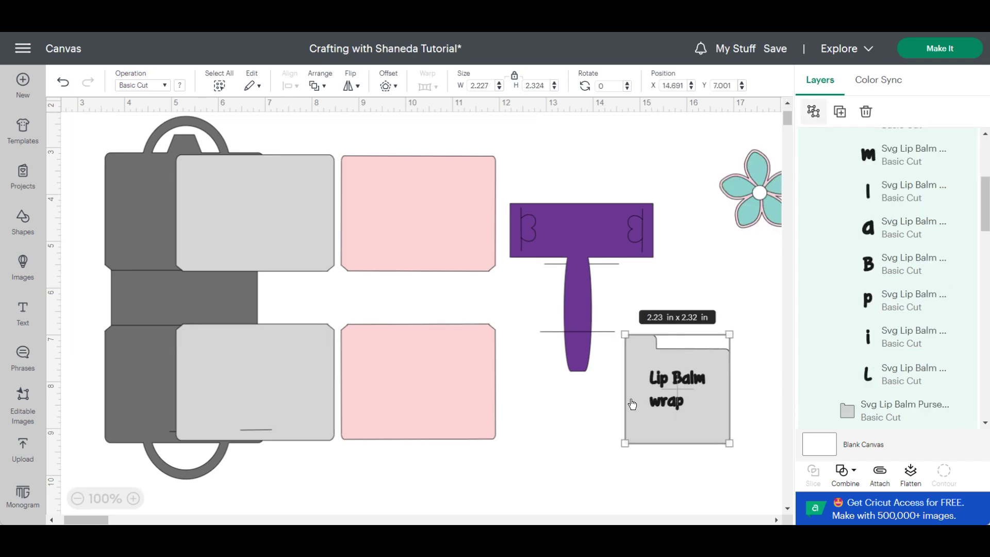
# Change the upper line across the purple T's handle to a score line.
pyautogui.click(667, 387)
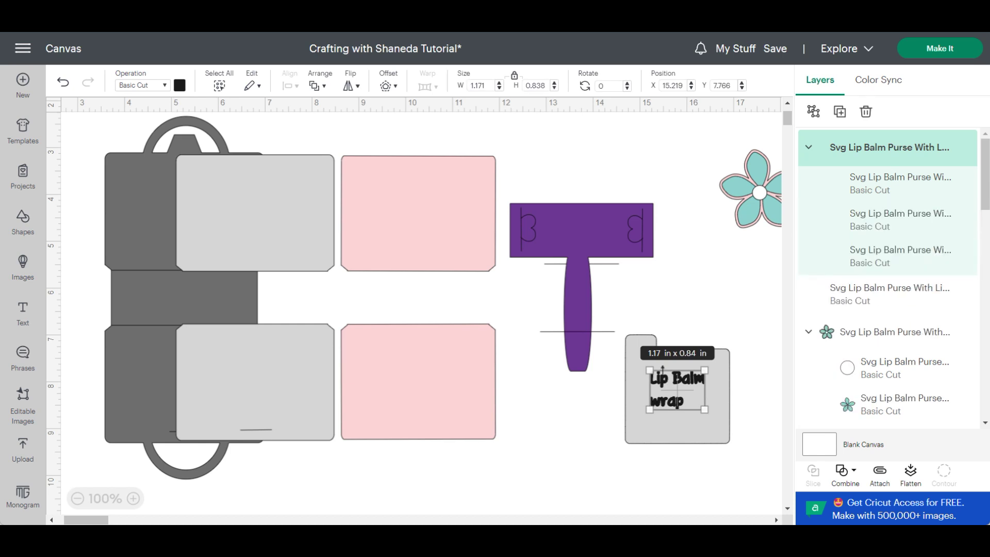
pyautogui.click(660, 390)
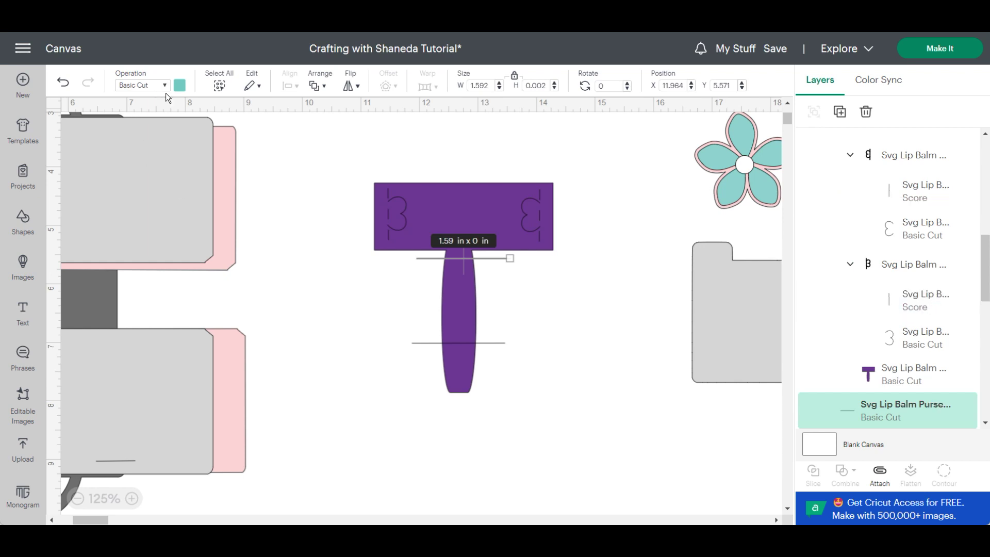
pyautogui.click(164, 86)
pyautogui.scroll(-5, 887, 392)
pyautogui.scroll(4, 876, 260)
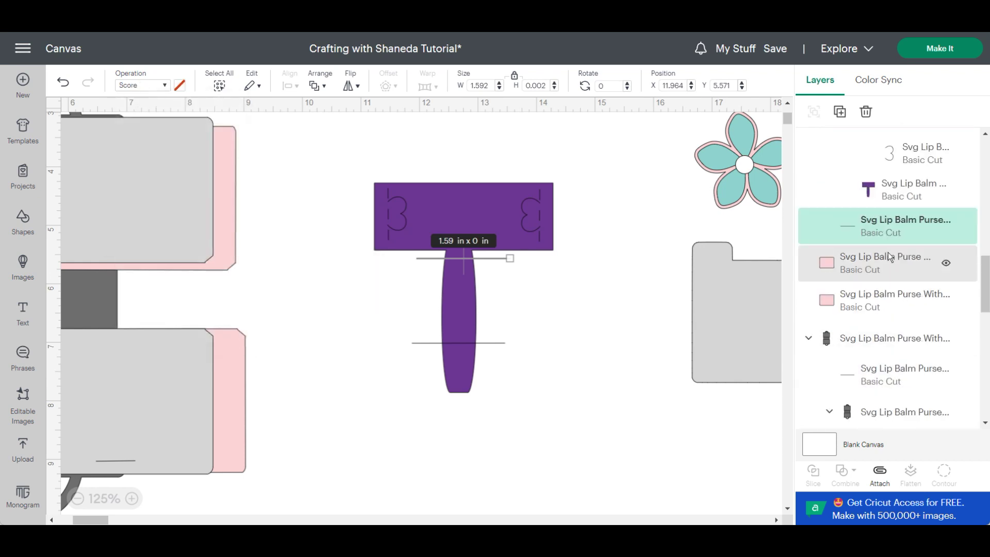
pyautogui.click(482, 354)
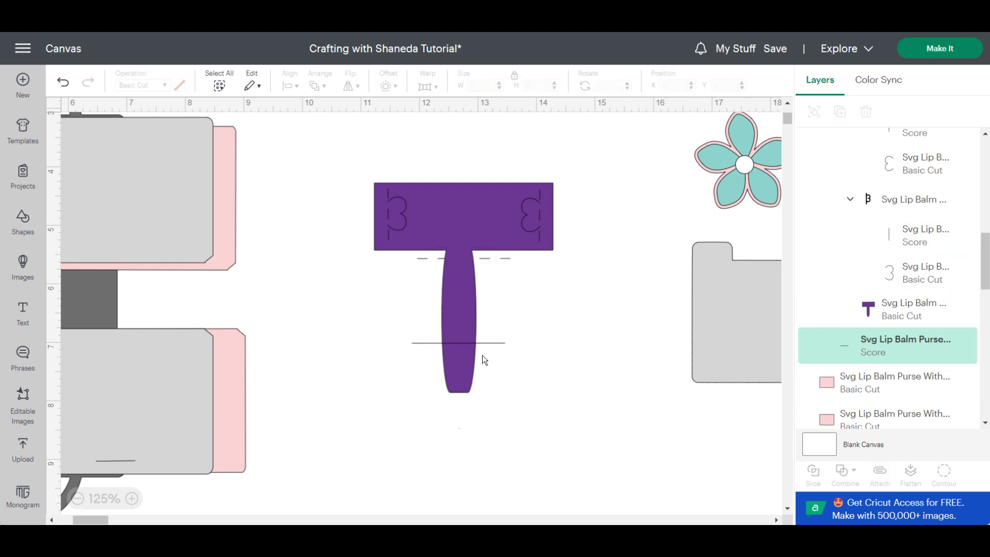
pyautogui.click(484, 339)
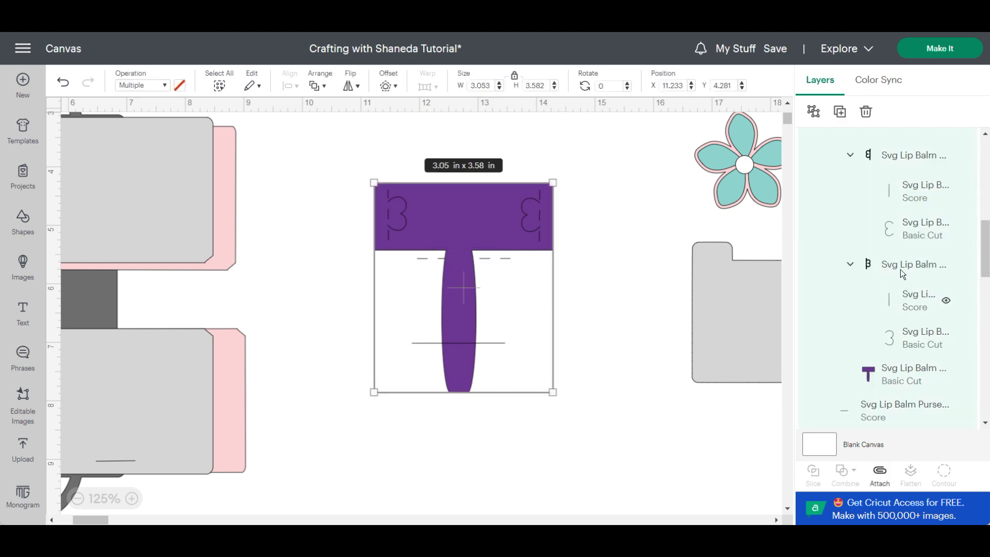
pyautogui.scroll(3, 906, 268)
# Make the lower handle line a score line and attach both lines to the purple T.
pyautogui.click(897, 227)
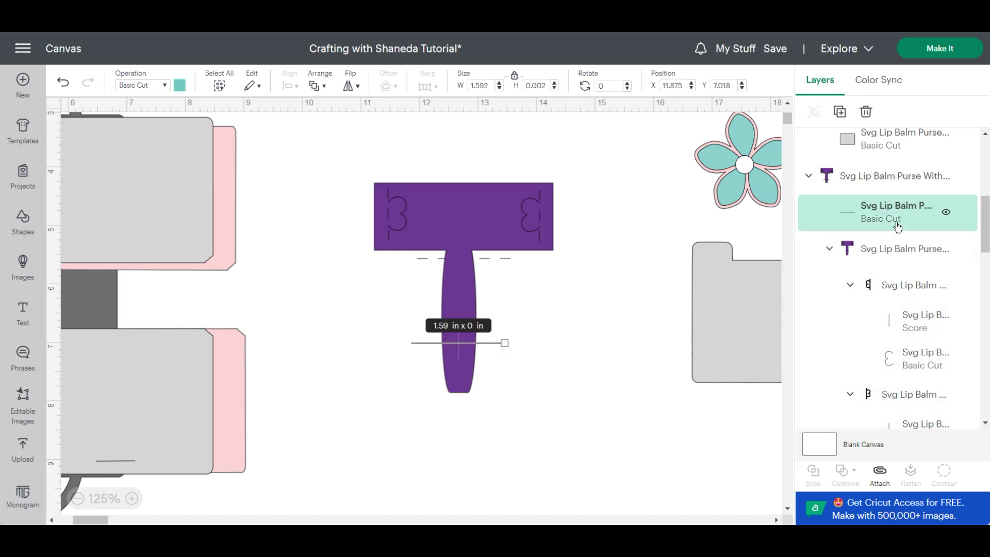
pyautogui.click(162, 85)
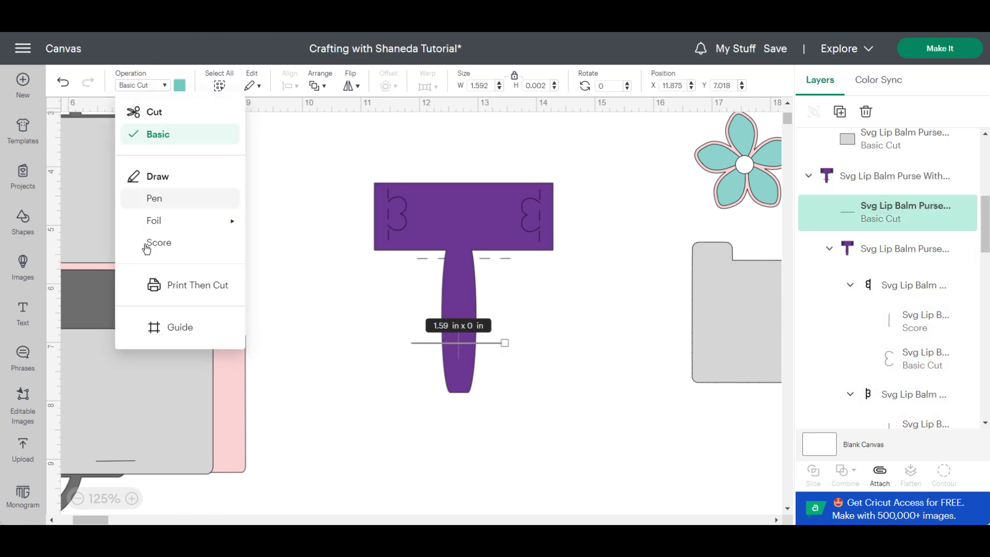
pyautogui.click(366, 344)
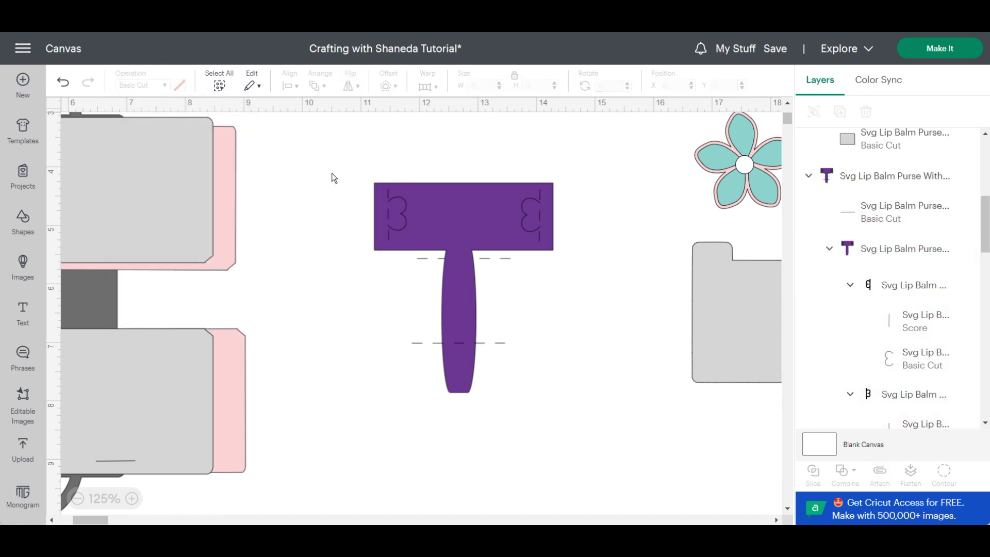
pyautogui.moveTo(331, 157); pyautogui.dragTo(579, 376)
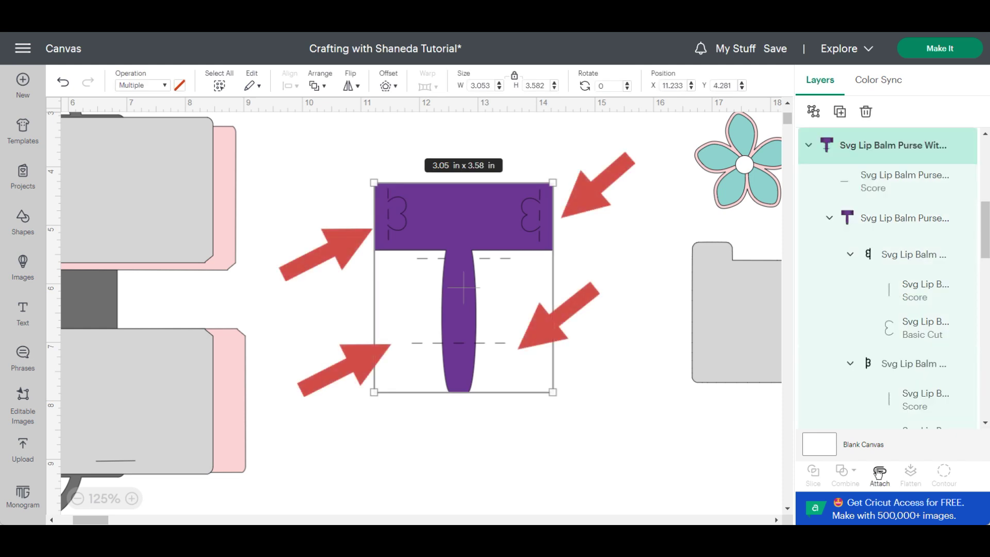
pyautogui.click(579, 376)
pyautogui.click(444, 199)
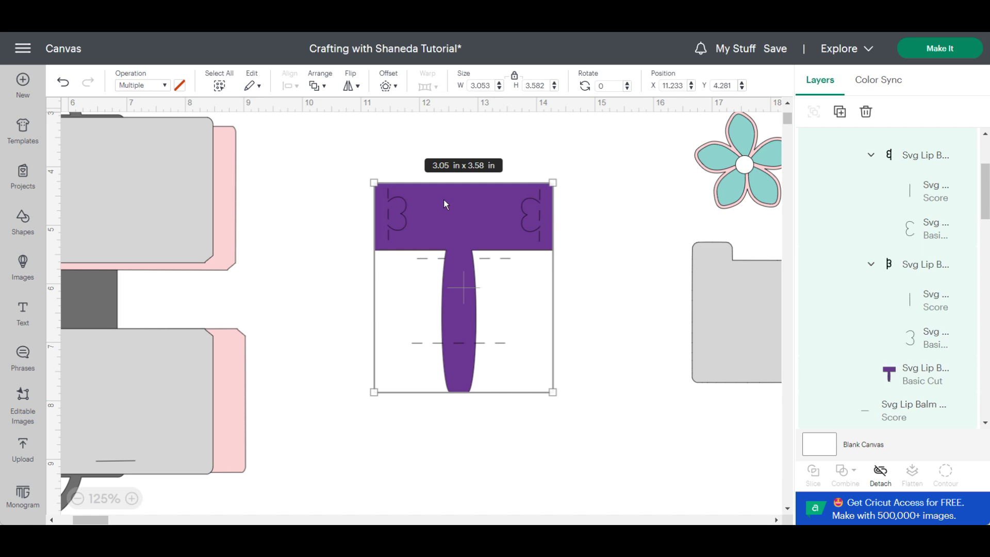
# At 75% zoom, pull the pink panels out and stack both grey panels onto them.
pyautogui.click(78, 500)
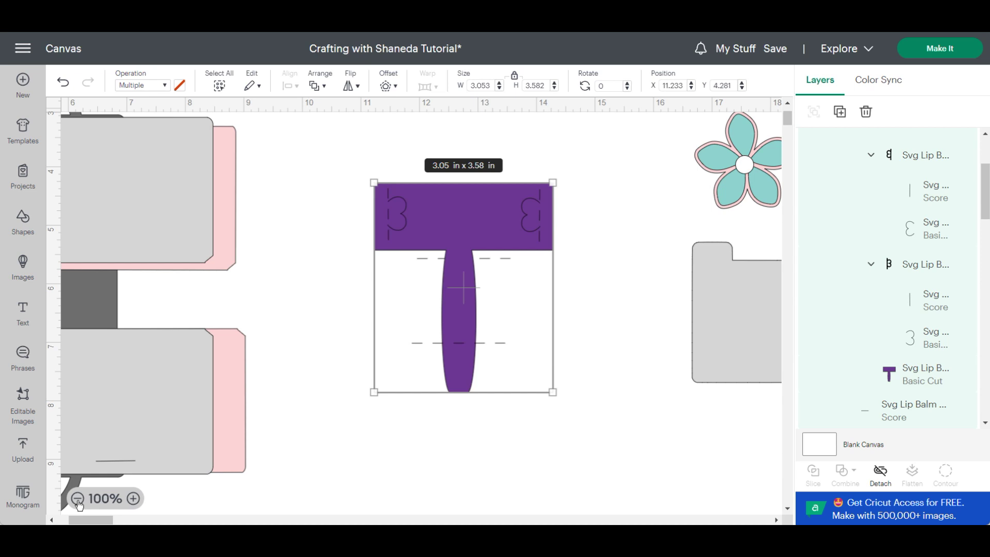
pyautogui.click(78, 499)
pyautogui.moveTo(305, 243); pyautogui.dragTo(467, 206)
pyautogui.moveTo(188, 236); pyautogui.dragTo(326, 235)
pyautogui.moveTo(251, 363); pyautogui.dragTo(357, 326)
pyautogui.click(347, 413)
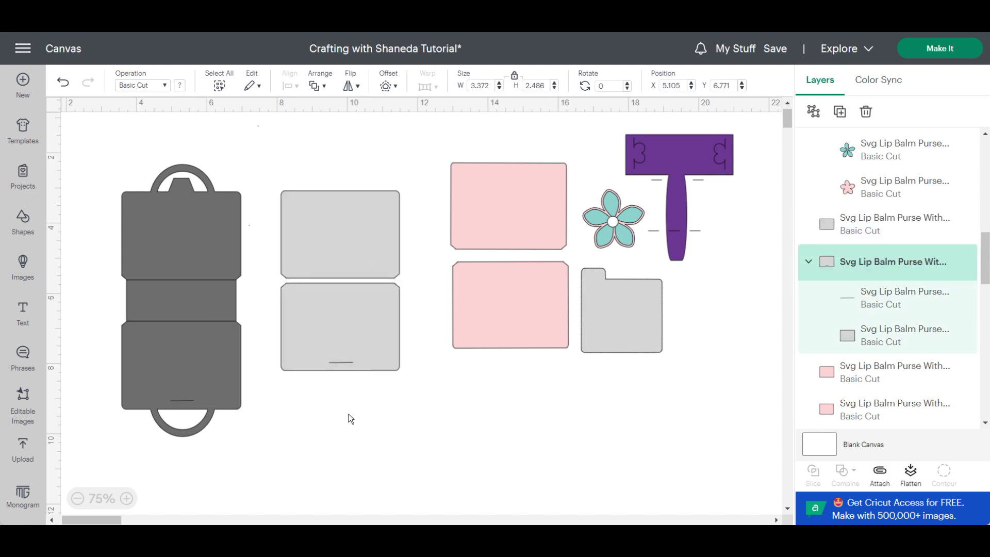
pyautogui.click(336, 363)
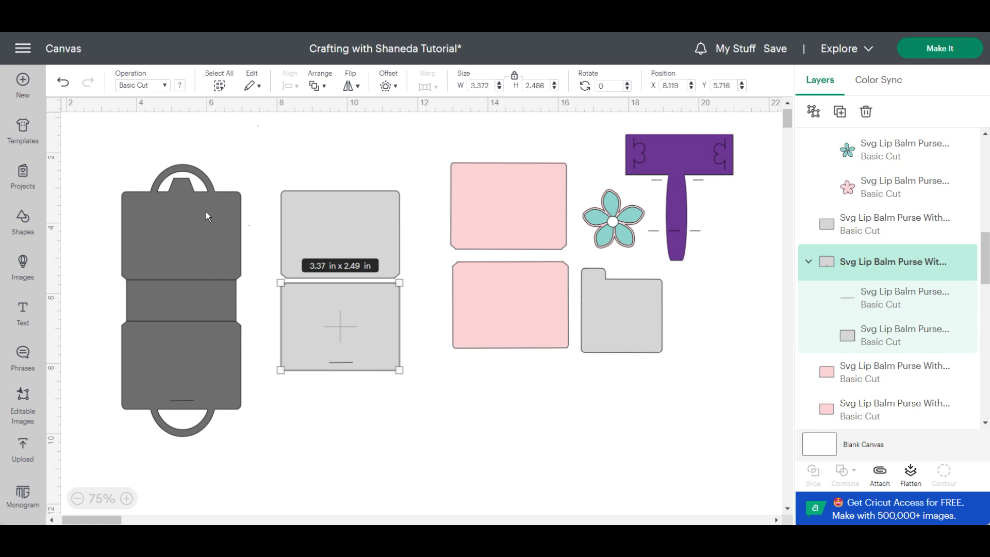
pyautogui.moveTo(332, 147); pyautogui.dragTo(382, 413)
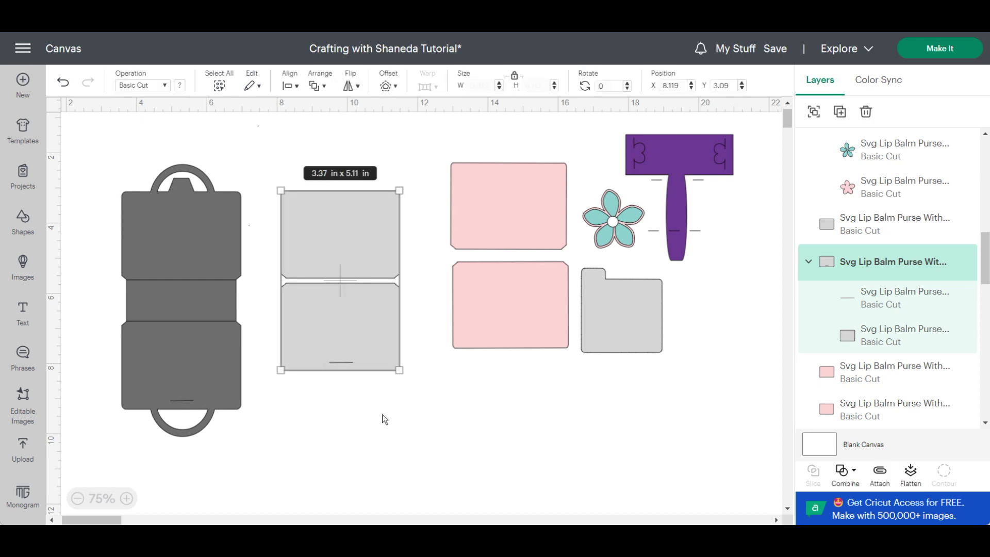
pyautogui.moveTo(339, 270); pyautogui.dragTo(417, 244)
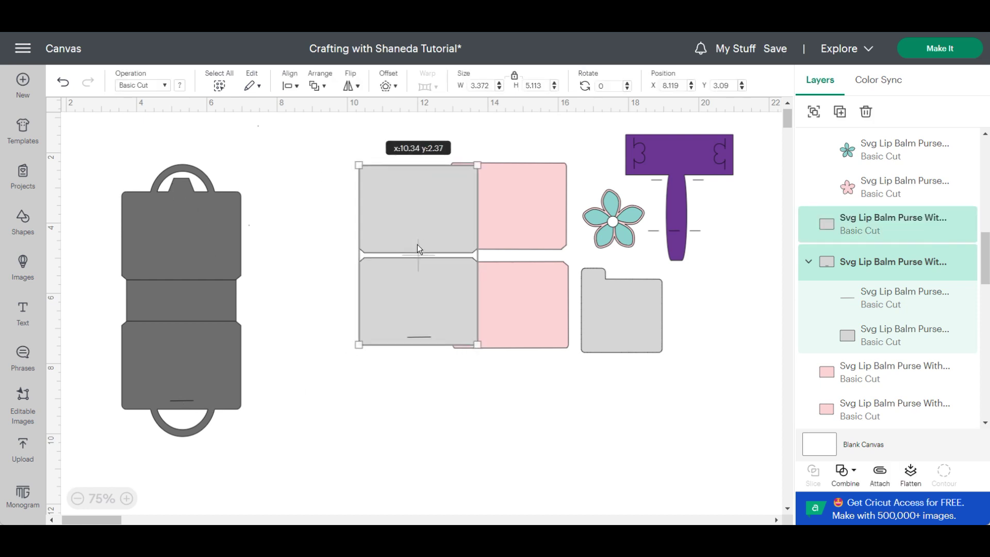
# Nudge the purse up-right, then move the cards, flower and T piece right, away from it.
pyautogui.click(210, 249)
pyautogui.moveTo(211, 249); pyautogui.dragTo(267, 230)
pyautogui.click(354, 151)
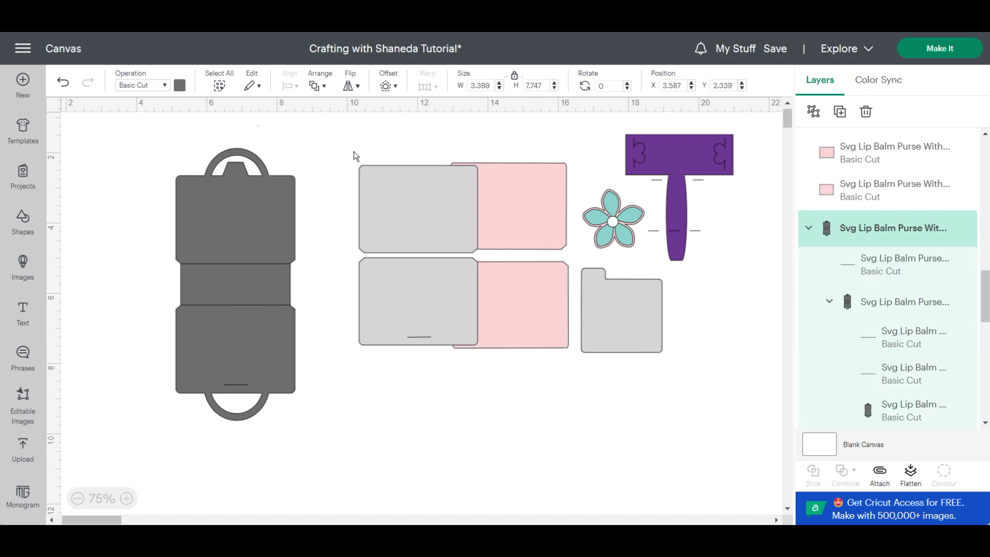
pyautogui.moveTo(353, 124); pyautogui.dragTo(678, 398)
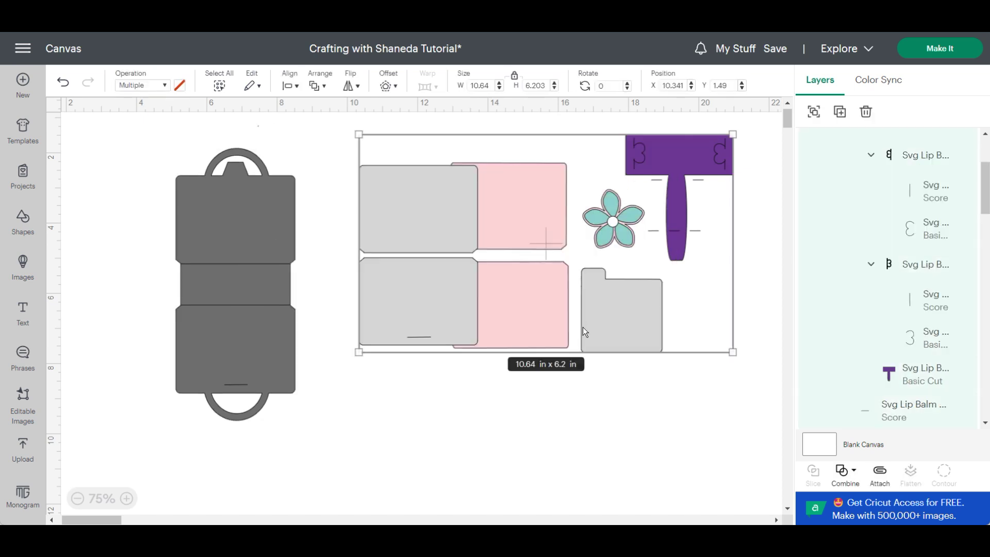
pyautogui.moveTo(537, 321); pyautogui.dragTo(679, 318)
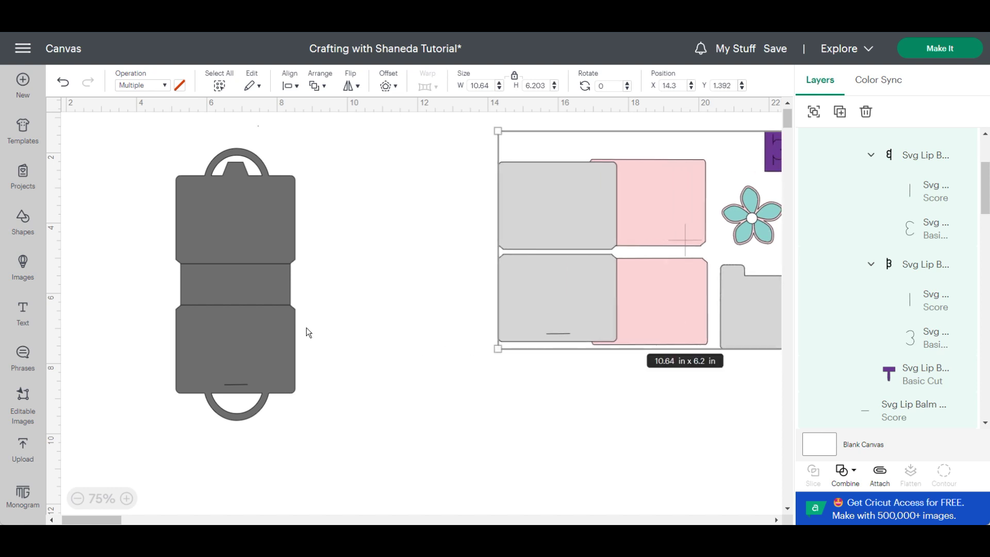
# Set the purse's two fold lines to Score and attach them to the purse.
pyautogui.click(273, 363)
pyautogui.scroll(1, 274, 363)
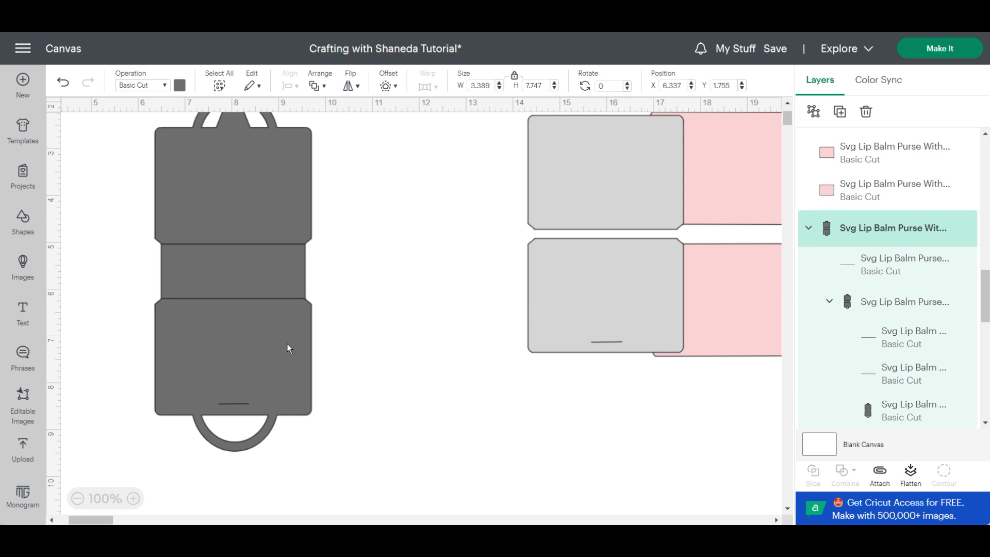
pyautogui.moveTo(286, 344); pyautogui.dragTo(376, 358)
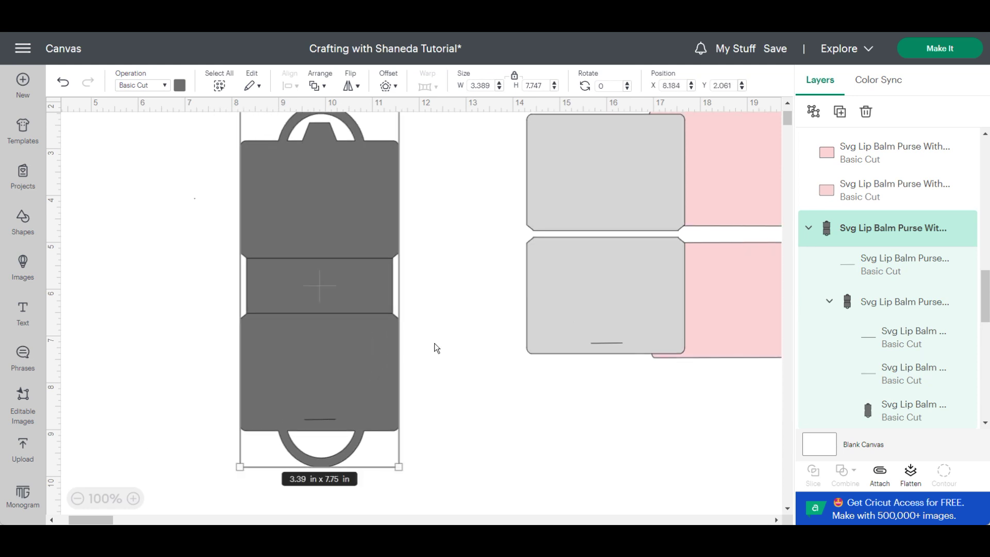
pyautogui.click(893, 348)
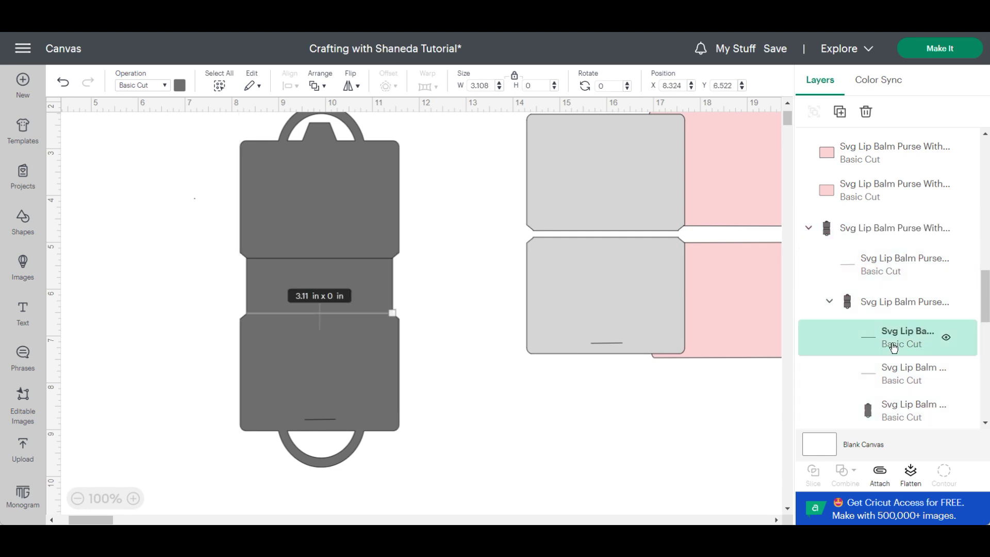
pyautogui.keyDown('shift'); pyautogui.click(891, 383); pyautogui.keyUp('shift')
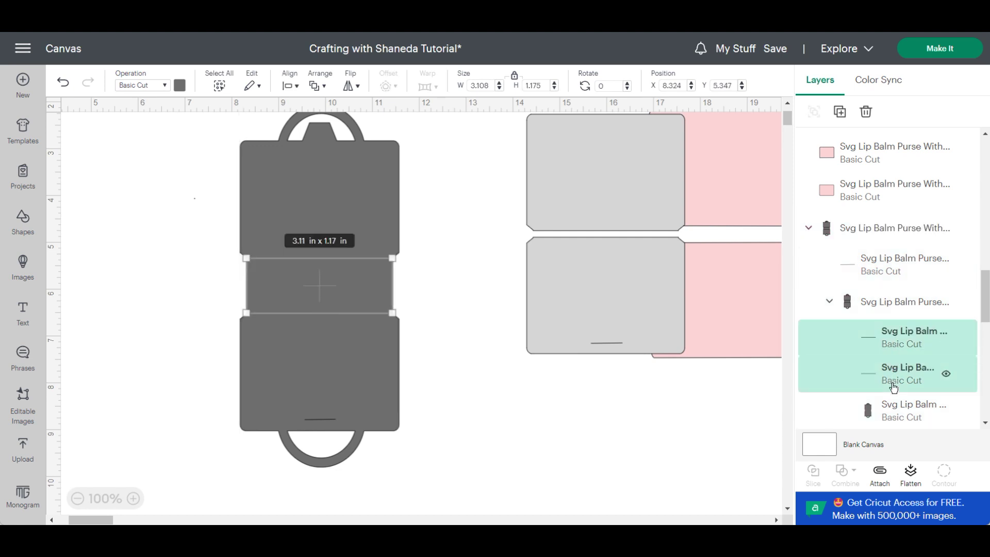
pyautogui.click(165, 86)
pyautogui.click(177, 242)
pyautogui.click(181, 301)
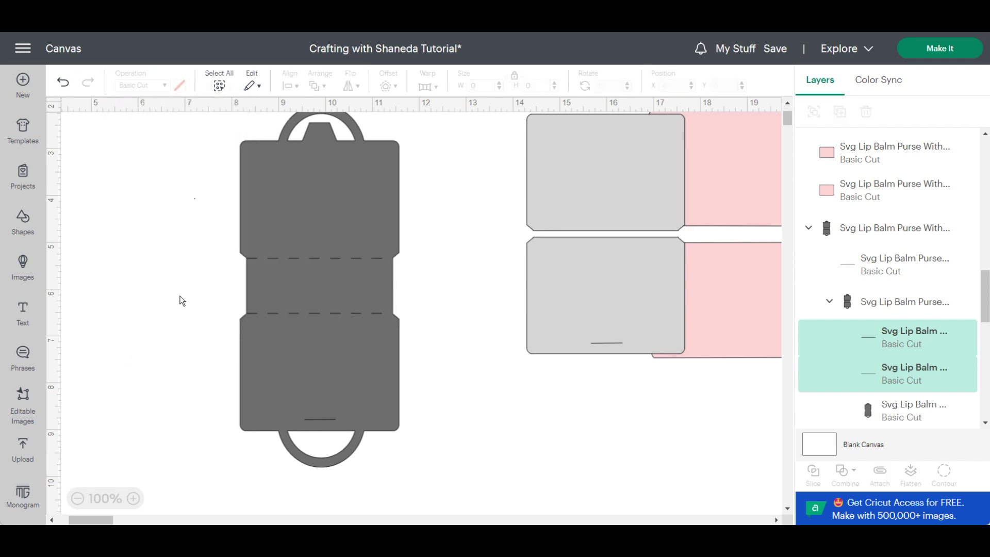
pyautogui.moveTo(164, 115); pyautogui.dragTo(382, 424)
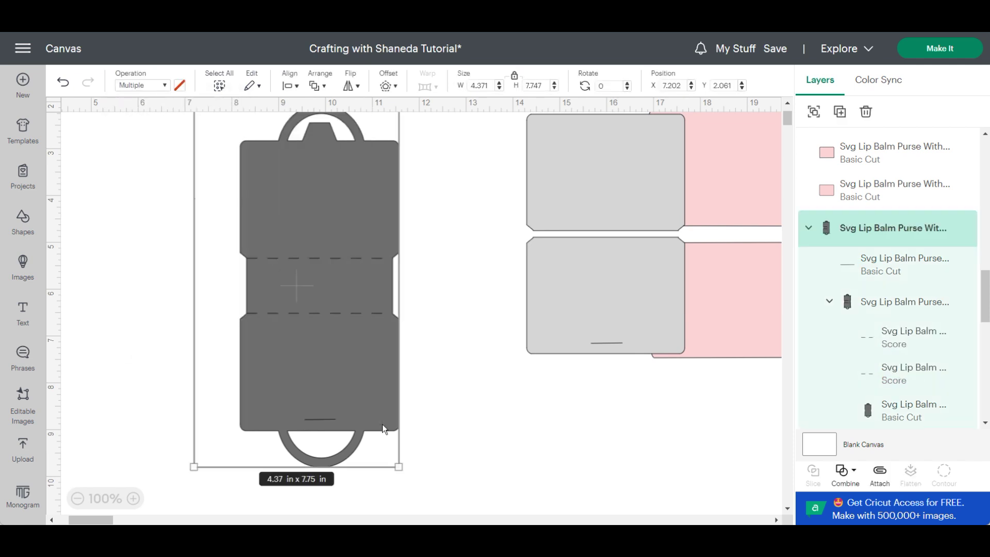
pyautogui.click(879, 472)
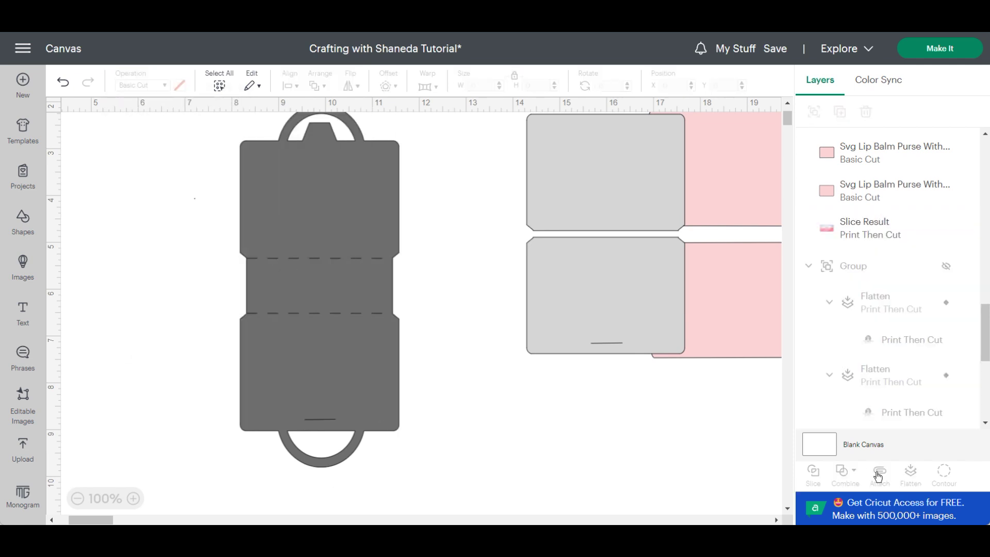
# Move the attached purse left and place the grey cards beside it.
pyautogui.click(78, 501)
pyautogui.moveTo(302, 308); pyautogui.dragTo(255, 253)
pyautogui.click(518, 212)
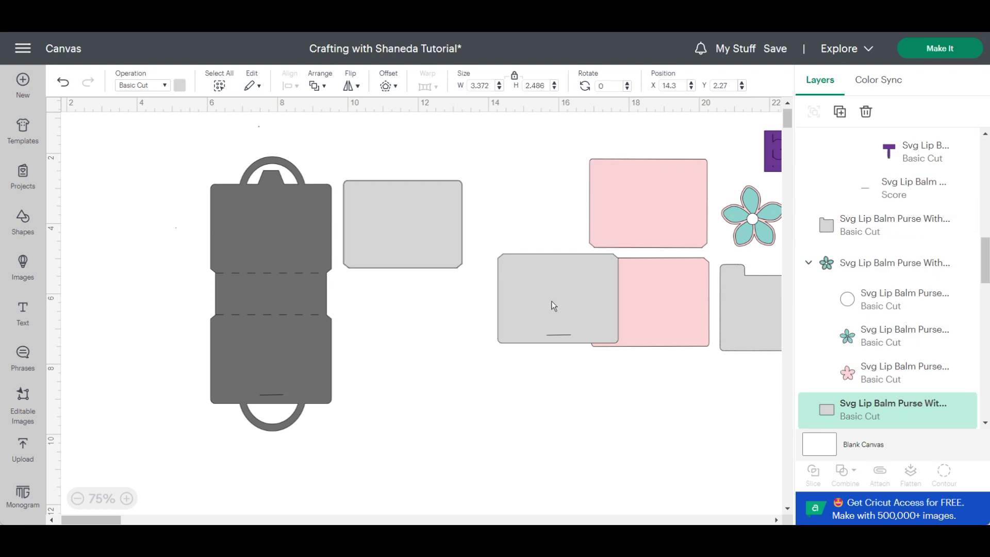
pyautogui.moveTo(532, 308); pyautogui.dragTo(391, 333)
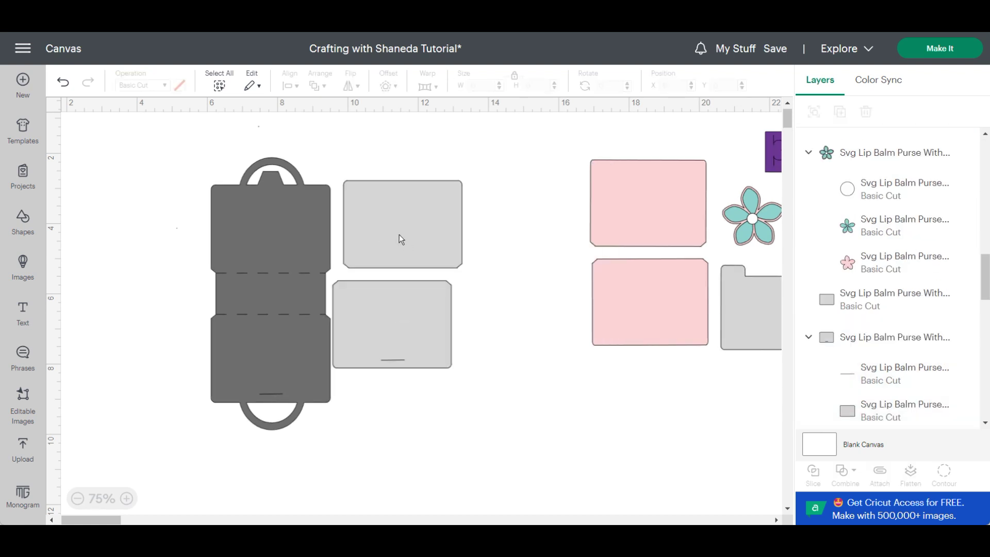
pyautogui.moveTo(399, 235); pyautogui.dragTo(424, 346)
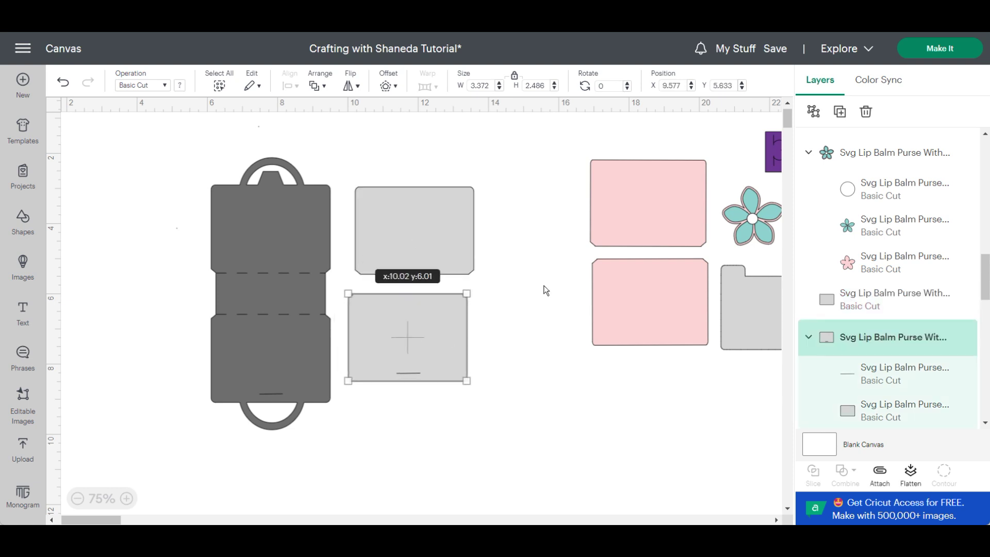
# Move the two pink cards and the tab card left into rows.
pyautogui.moveTo(673, 225); pyautogui.dragTo(565, 250)
pyautogui.moveTo(642, 291); pyautogui.dragTo(544, 338)
pyautogui.moveTo(747, 336); pyautogui.dragTo(669, 338)
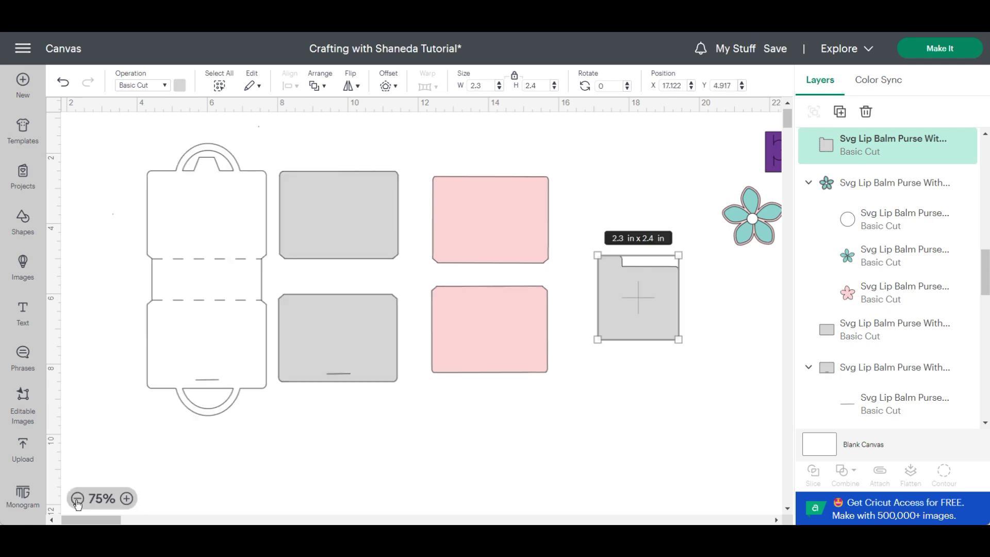
# Place the castle Slice Result image below the cards and move a pink card beside the purse.
pyautogui.click(77, 499)
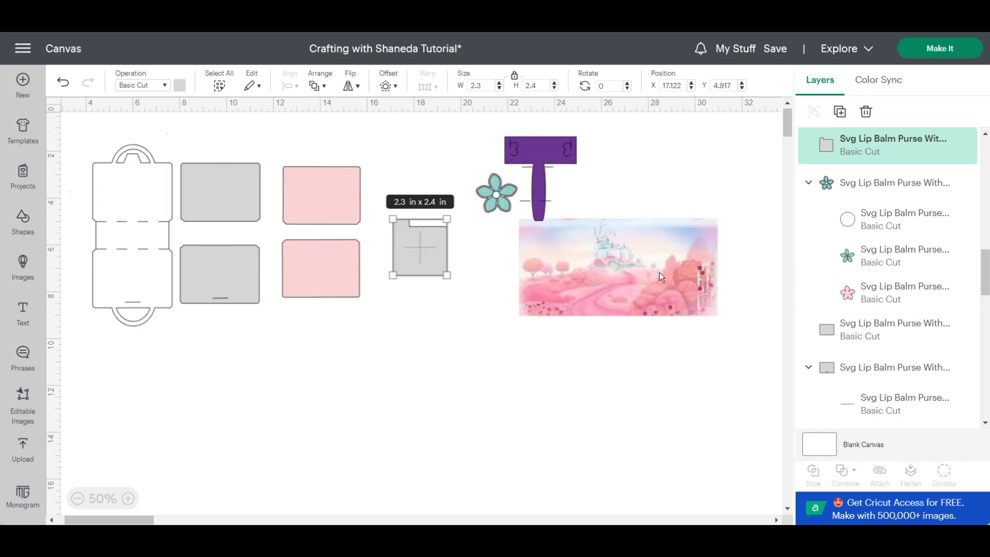
pyautogui.moveTo(658, 272); pyautogui.dragTo(513, 378)
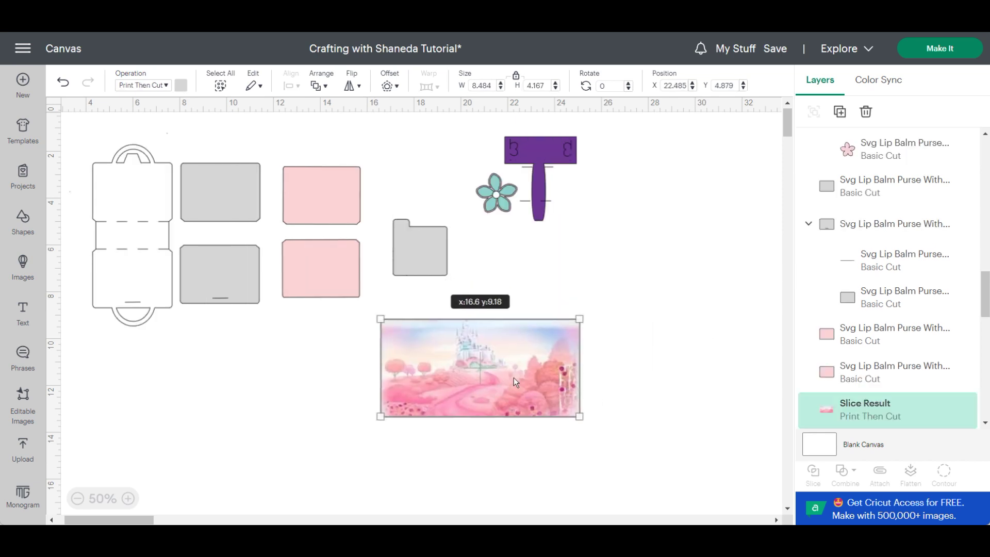
pyautogui.click(513, 377)
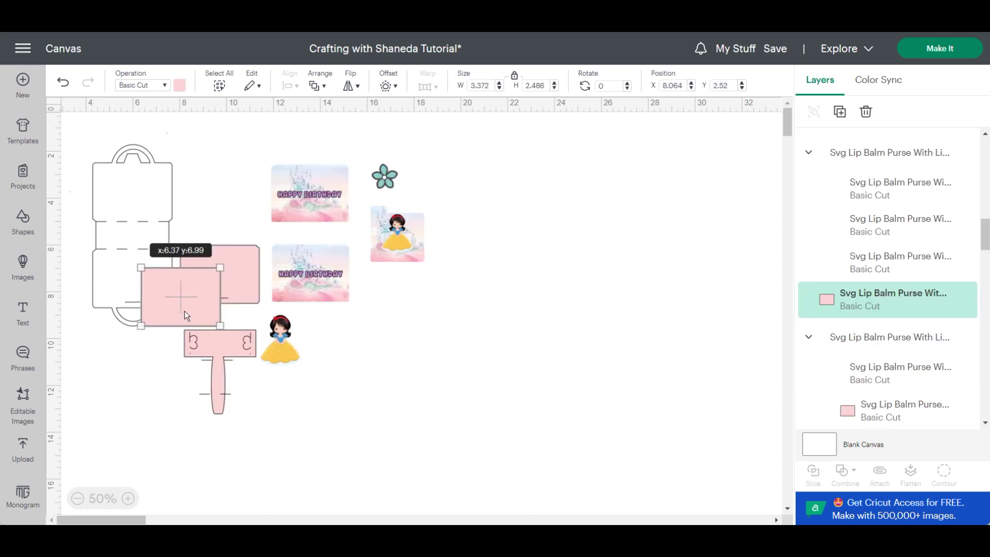
pyautogui.moveTo(185, 311); pyautogui.dragTo(245, 173)
# Flip the pink card horizontally, then reselect it.
pyautogui.click(351, 85)
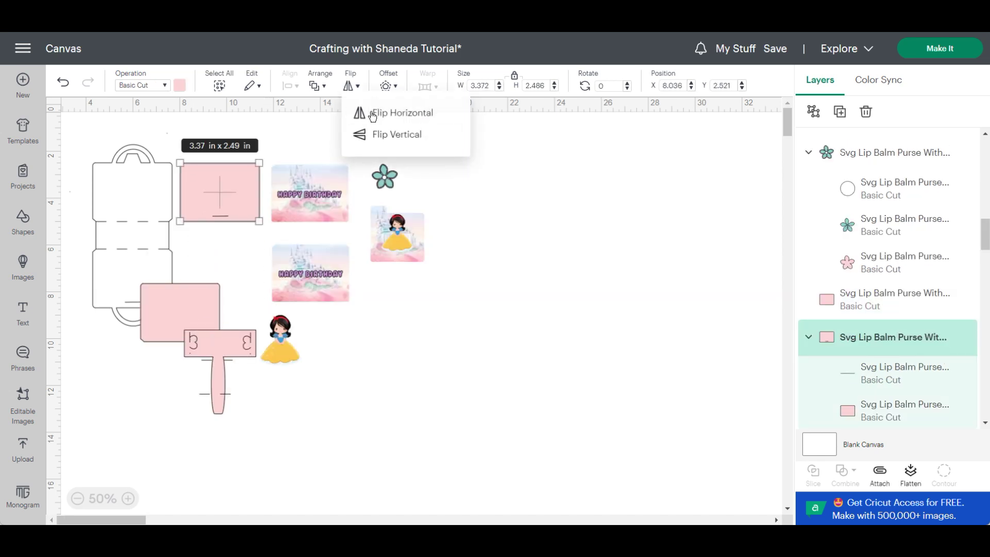
pyautogui.click(375, 115)
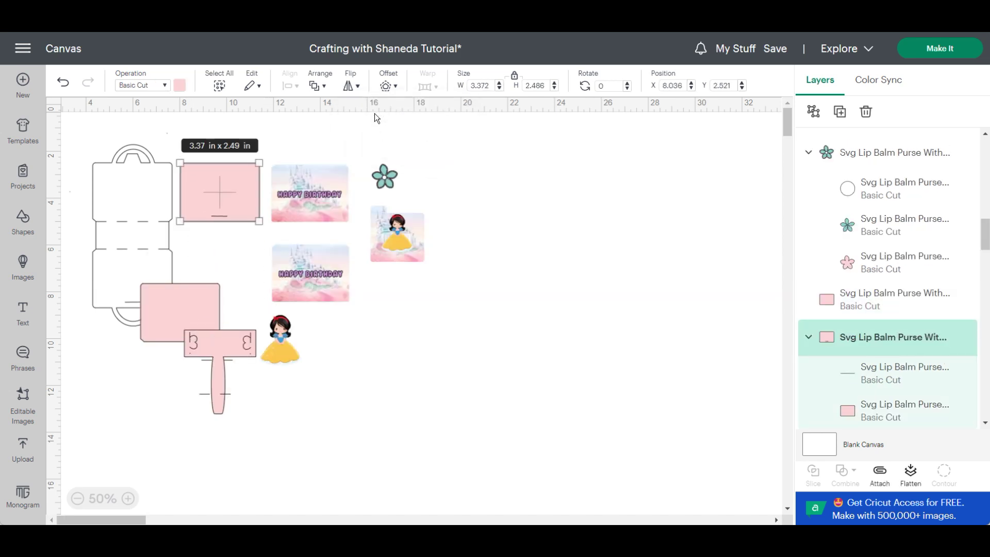
pyautogui.click(392, 87)
pyautogui.click(594, 201)
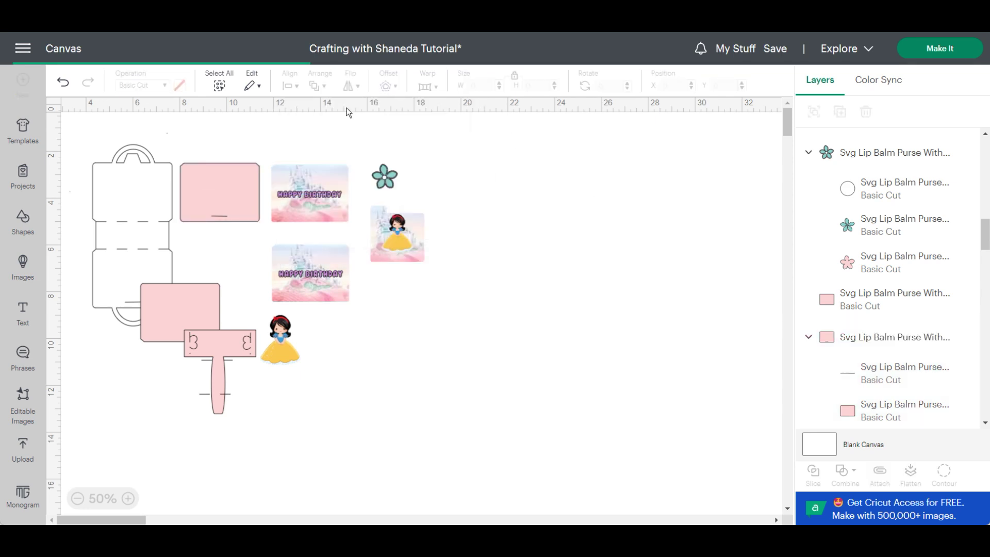
pyautogui.click(238, 169)
# Flip the pink card vertically, stack the other below it, and drag Snow White onto the top card.
pyautogui.click(351, 86)
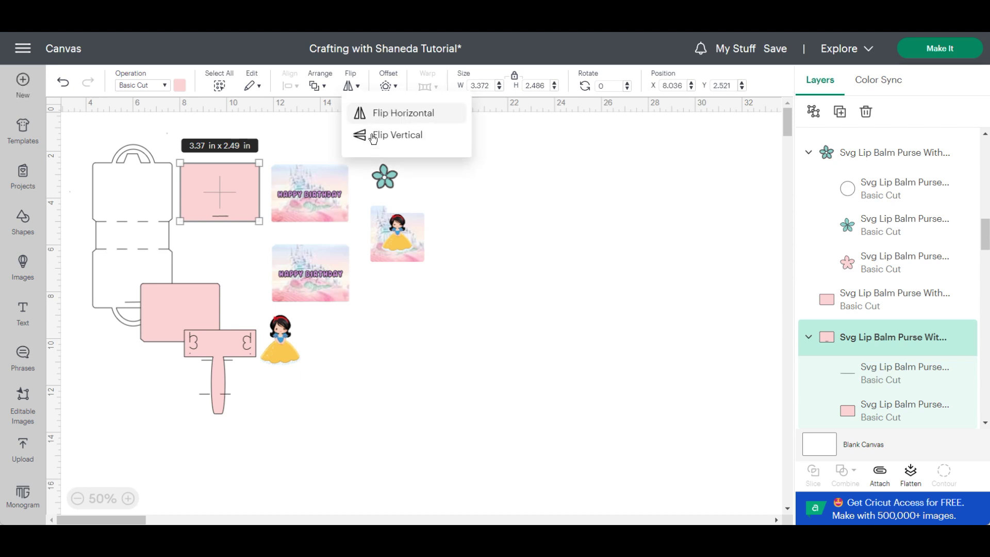
pyautogui.click(384, 115)
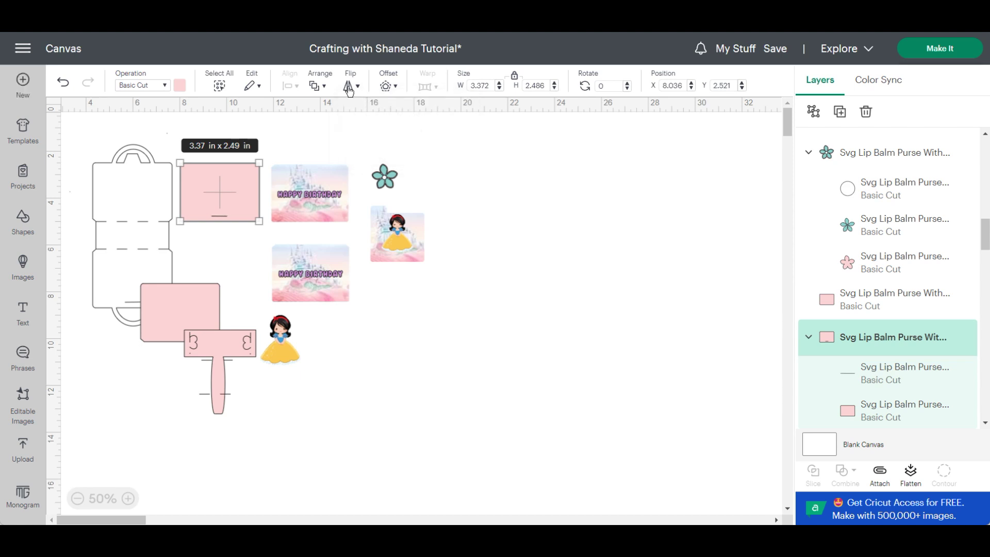
pyautogui.click(351, 86)
pyautogui.click(384, 138)
pyautogui.moveTo(199, 301); pyautogui.dragTo(233, 268)
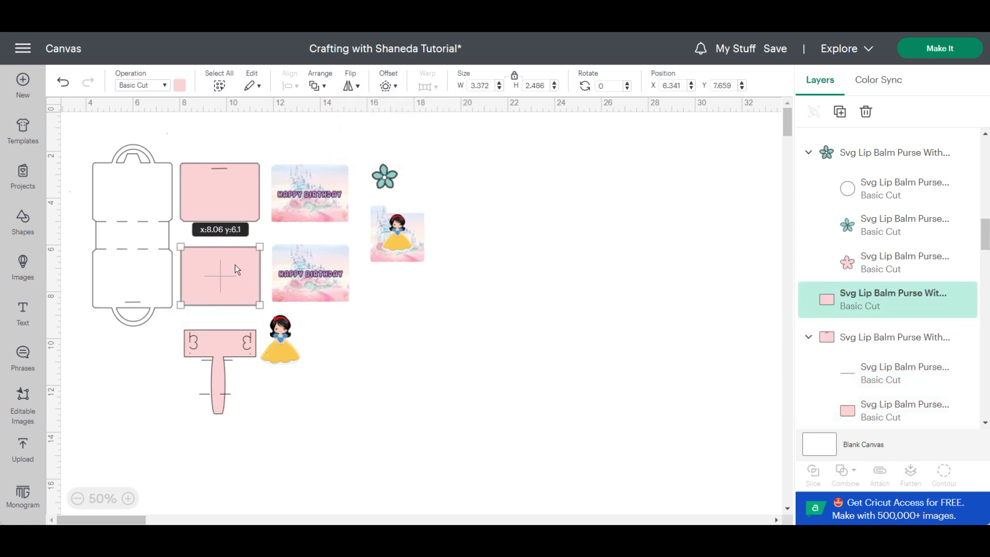
pyautogui.moveTo(278, 349); pyautogui.dragTo(219, 208)
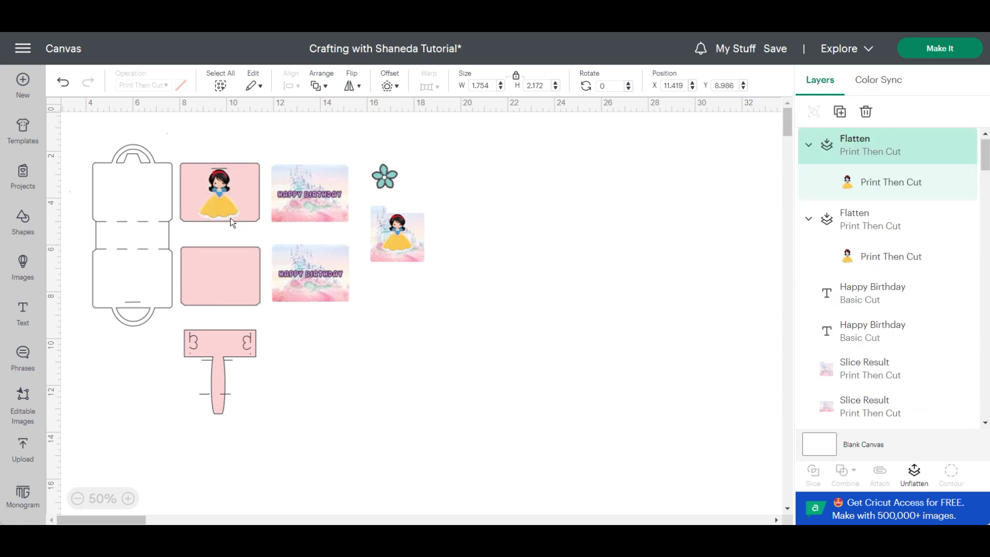
# Shrink Snow White to about 1.48 x 1.83 in and position her on the pink card.
pyautogui.click(230, 218)
pyautogui.moveTo(240, 220); pyautogui.dragTo(233, 210)
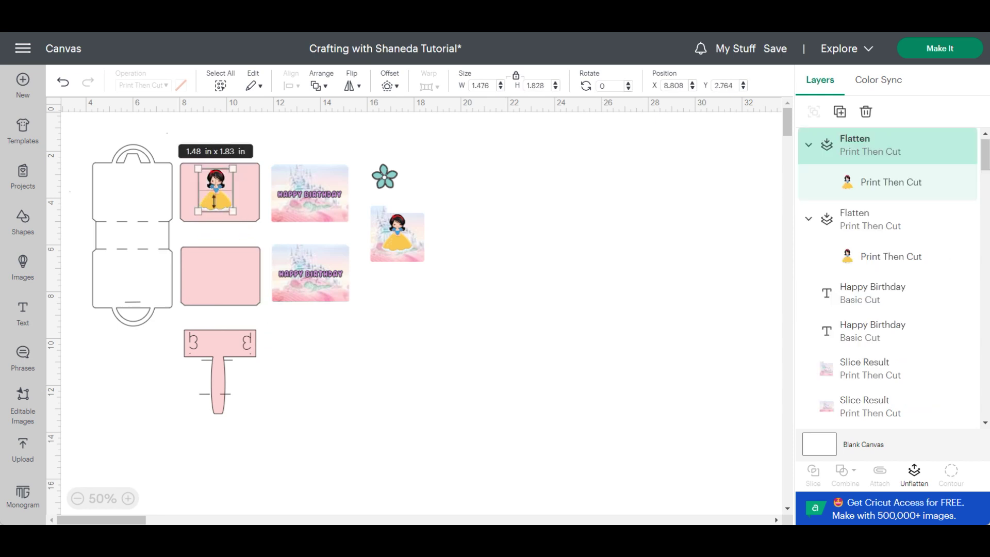
pyautogui.moveTo(219, 202); pyautogui.dragTo(205, 206)
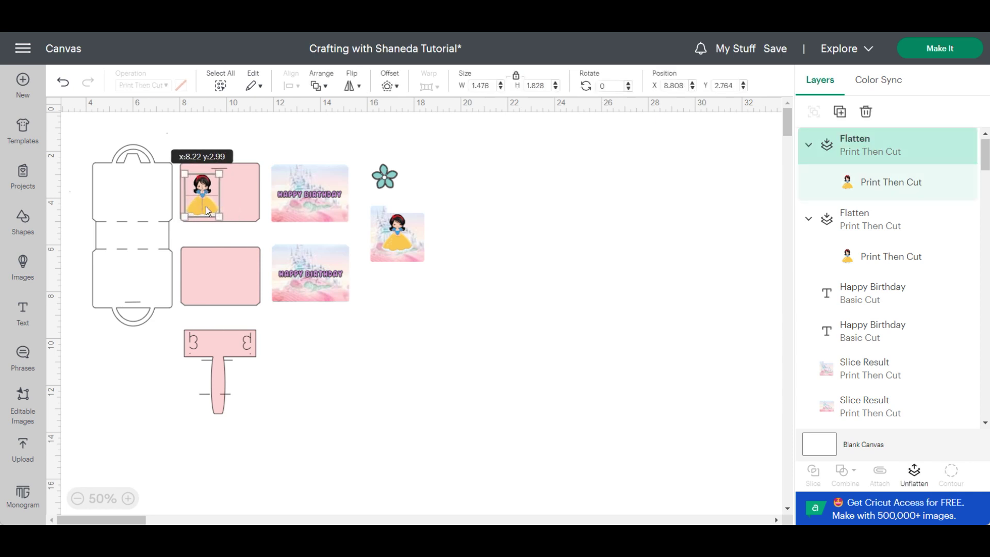
pyautogui.moveTo(206, 206); pyautogui.dragTo(222, 206)
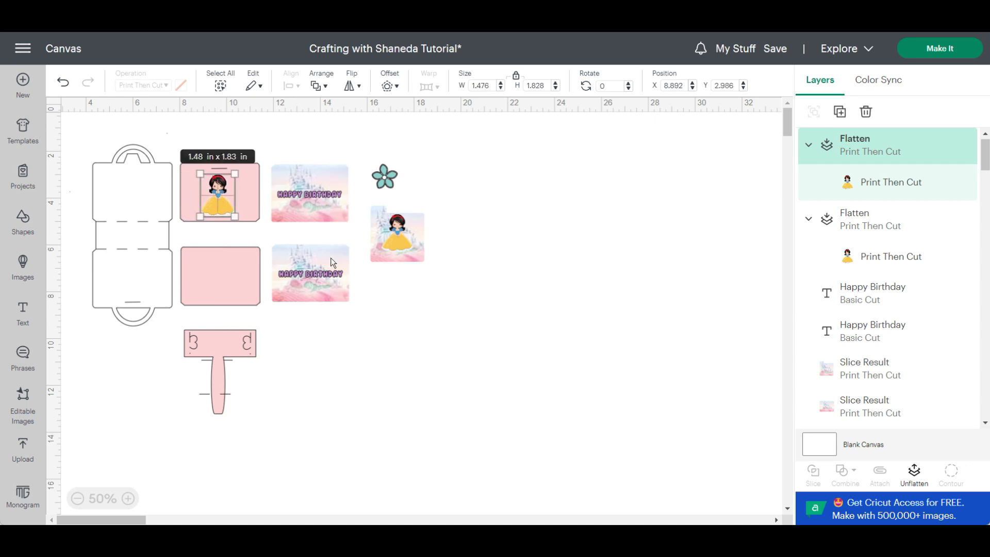
pyautogui.click(127, 499)
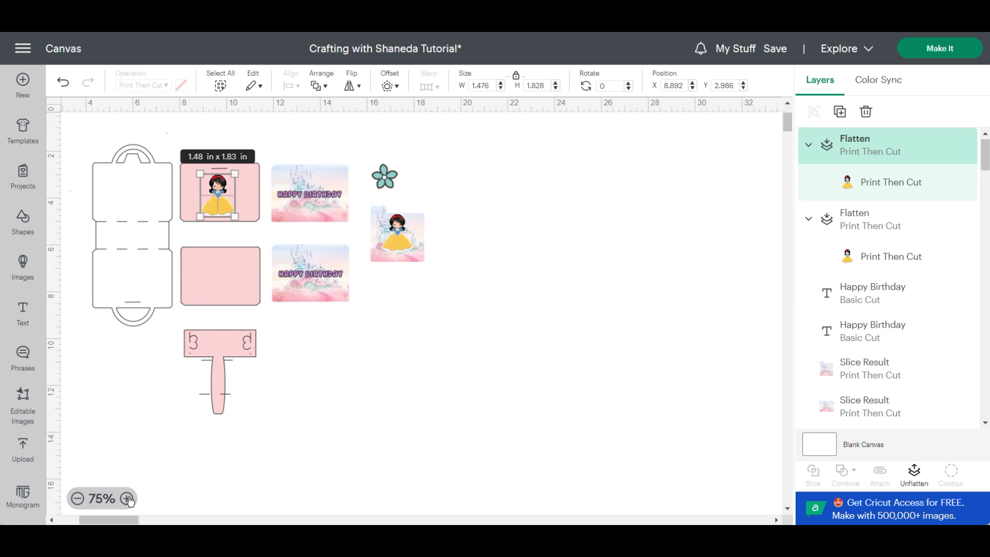
pyautogui.click(127, 499)
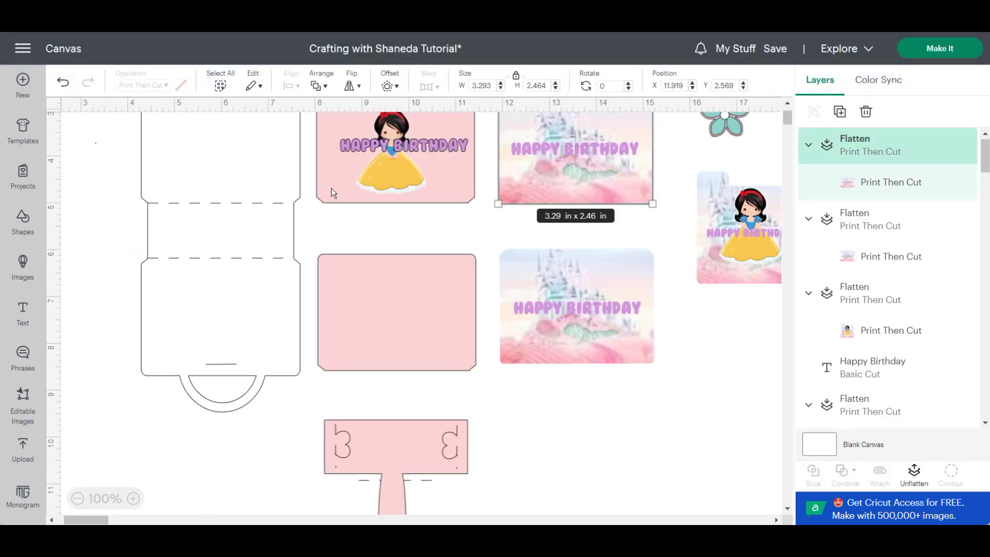
# Put the Happy Birthday text over Snow White and give both a white offset outline.
pyautogui.moveTo(331, 188); pyautogui.dragTo(437, 231)
pyautogui.moveTo(394, 155); pyautogui.dragTo(534, 155)
pyautogui.click(391, 219)
pyautogui.keyDown('shift'); pyautogui.click(392, 242); pyautogui.keyUp('shift')
pyautogui.click(388, 85)
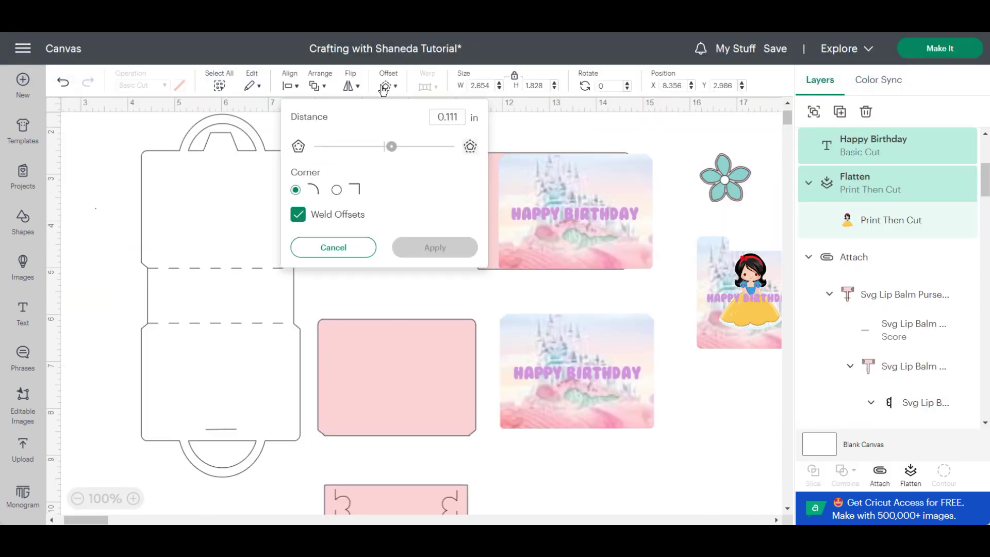
pyautogui.click(446, 252)
pyautogui.moveTo(396, 217); pyautogui.dragTo(396, 387)
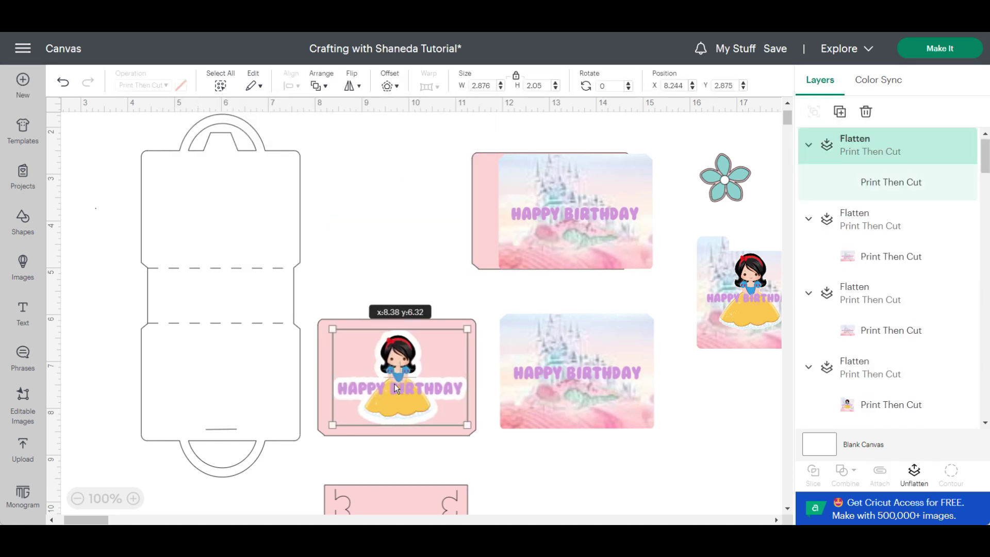
pyautogui.hotkey('ctrl', 'z')
pyautogui.hotkey('ctrl', 'z')
pyautogui.hotkey('ctrl', 'z')
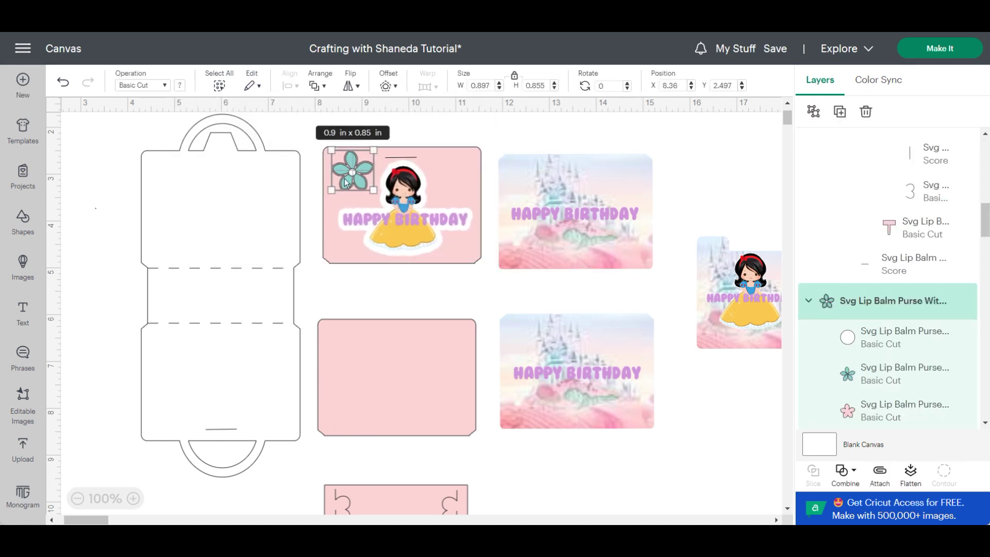
# Insert a free 'red apple' image from the library and colour it red.
pyautogui.click(22, 267)
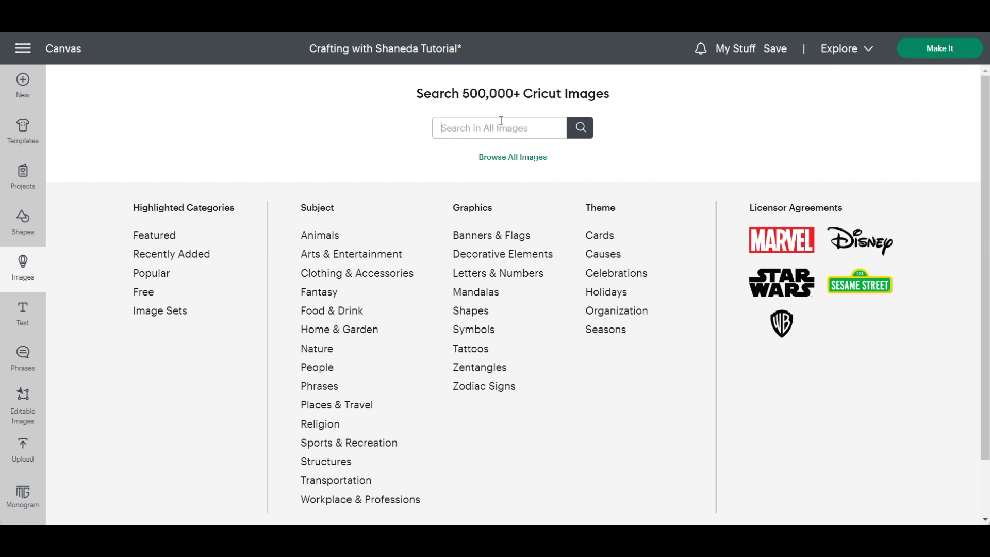
pyautogui.write('red apple')
pyautogui.press('Return')
pyautogui.click(67, 161)
pyautogui.scroll(-3, 419, 309)
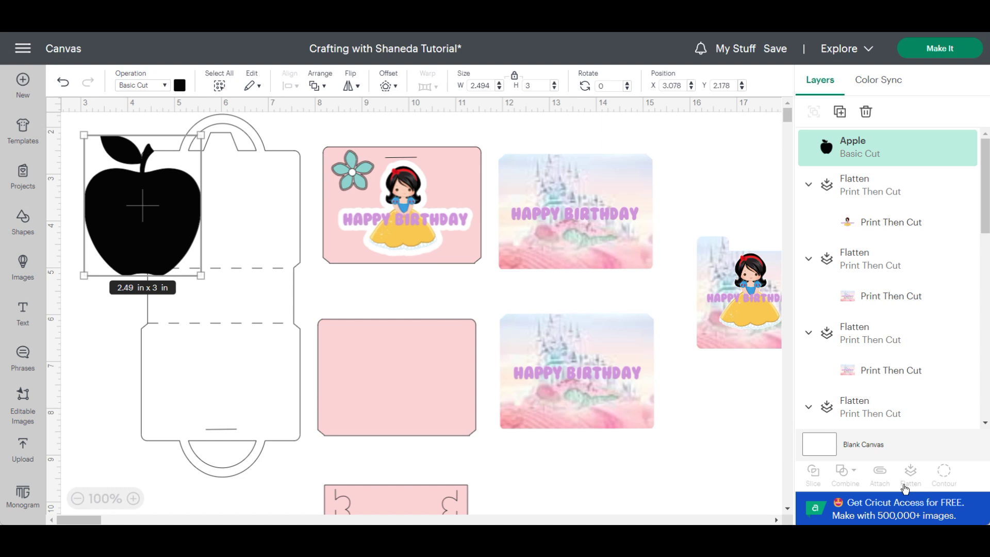
pyautogui.click(180, 85)
pyautogui.click(223, 155)
# Move the red apple onto the top card, clearing the Snow White sticker and flower off it.
pyautogui.moveTo(142, 206); pyautogui.dragTo(269, 276)
pyautogui.moveTo(402, 206); pyautogui.dragTo(674, 187)
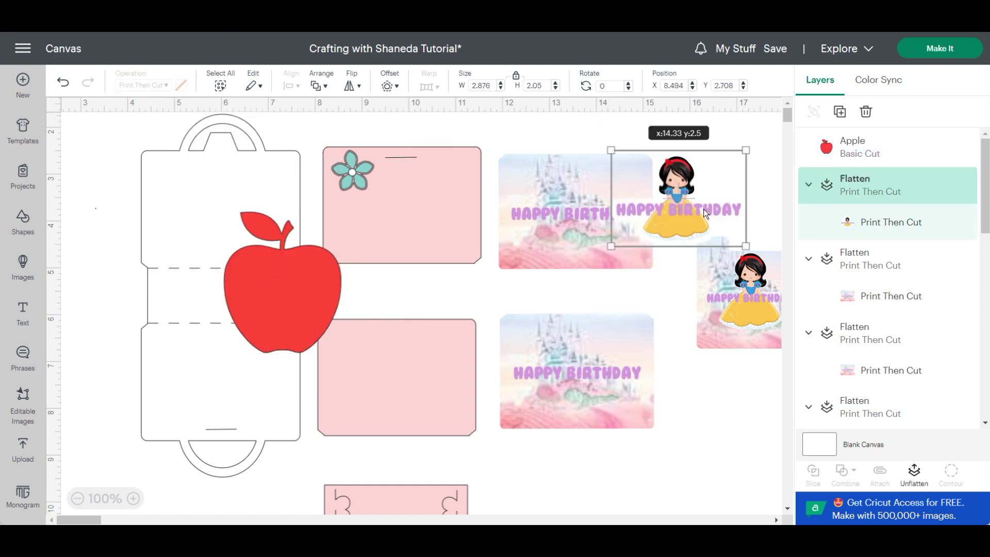
pyautogui.click(353, 170)
pyautogui.press('Delete')
pyautogui.moveTo(270, 276); pyautogui.dragTo(405, 214)
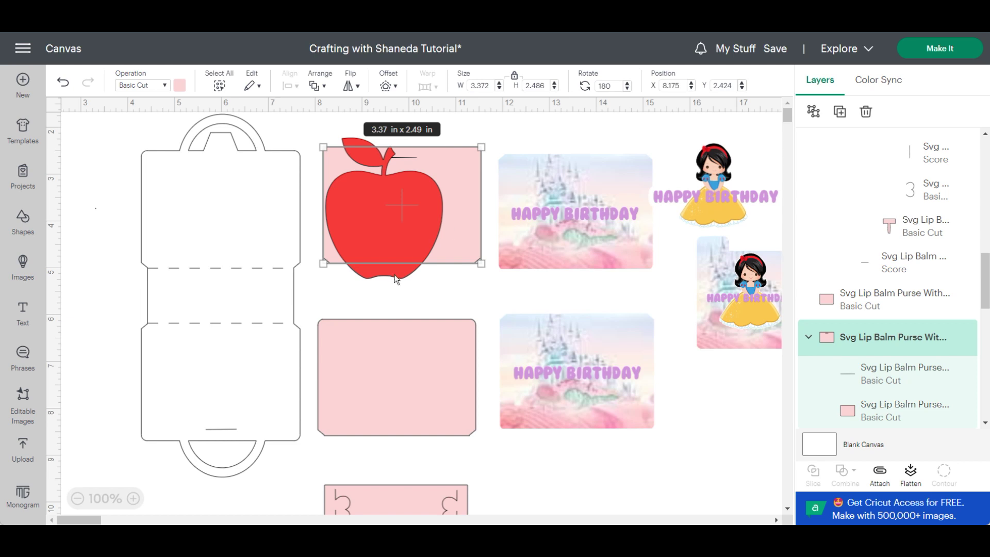
# Shrink the apple, place it at the card's top-left, and return the Snow White sticker.
pyautogui.click(384, 217)
pyautogui.moveTo(443, 281); pyautogui.dragTo(361, 188)
pyautogui.moveTo(714, 191); pyautogui.dragTo(401, 206)
pyautogui.click(354, 171)
pyautogui.click(401, 206)
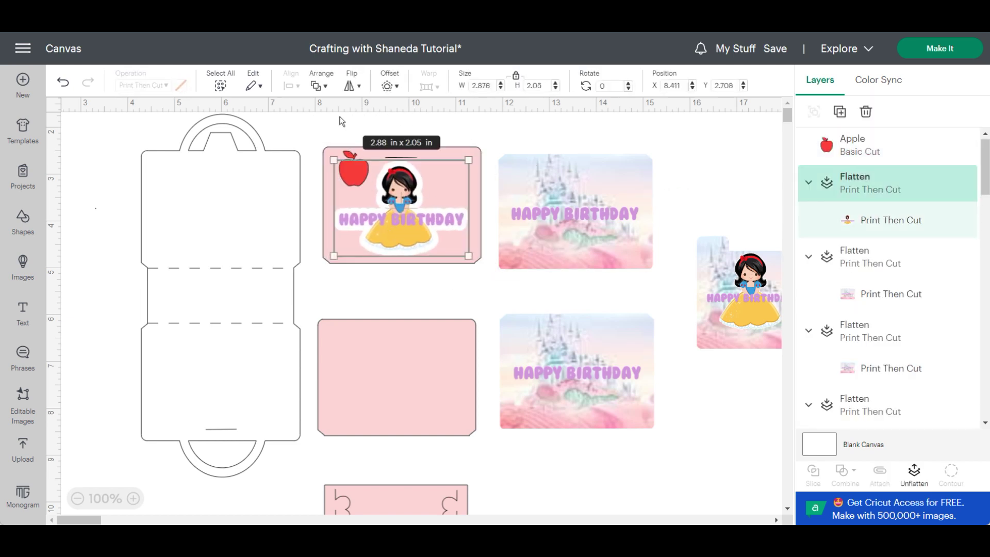
# Duplicate the small apple and place the copy at the card's top-right corner.
pyautogui.click(354, 170)
pyautogui.moveTo(354, 170); pyautogui.dragTo(350, 180)
pyautogui.hotkey('ctrl', 'd')
pyautogui.moveTo(115, 166); pyautogui.dragTo(447, 185)
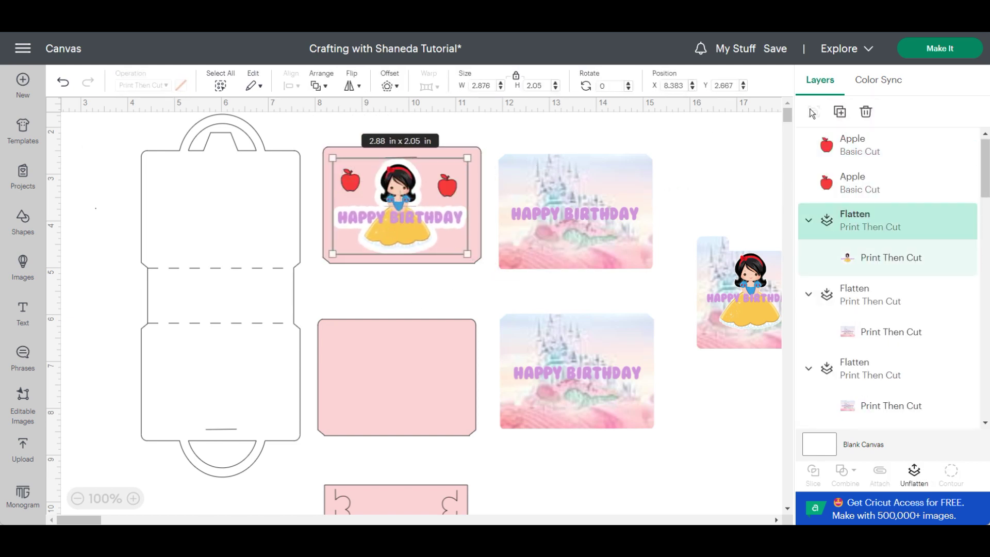
pyautogui.click(78, 498)
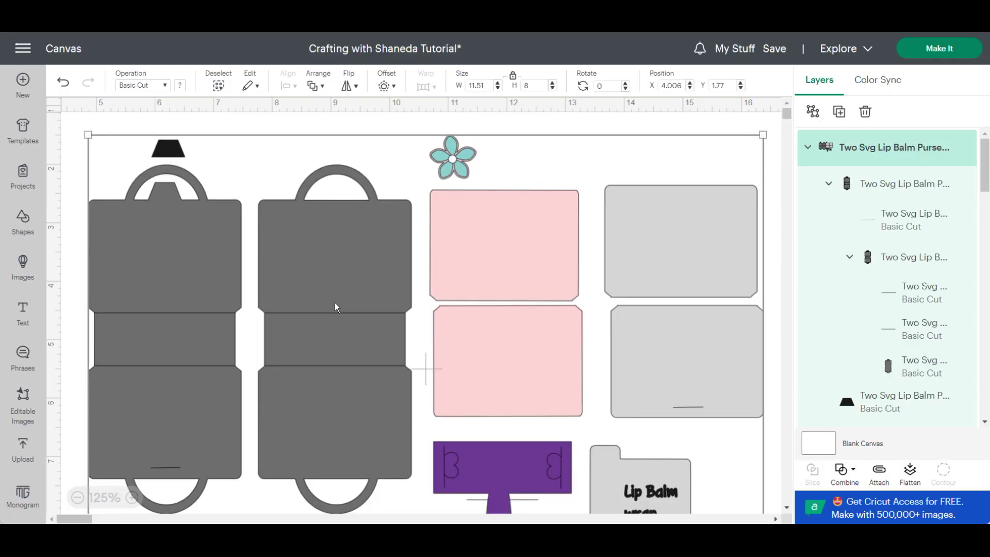
# Ungroup the template and set the top pink panel's band lines to Score.
pyautogui.click(335, 302)
pyautogui.click(813, 113)
pyautogui.click(386, 146)
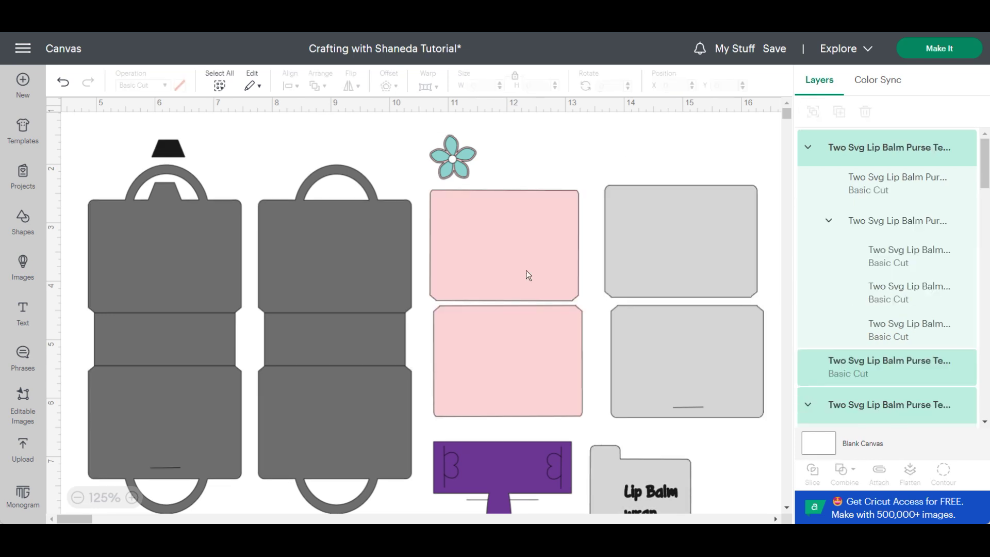
pyautogui.click(534, 281)
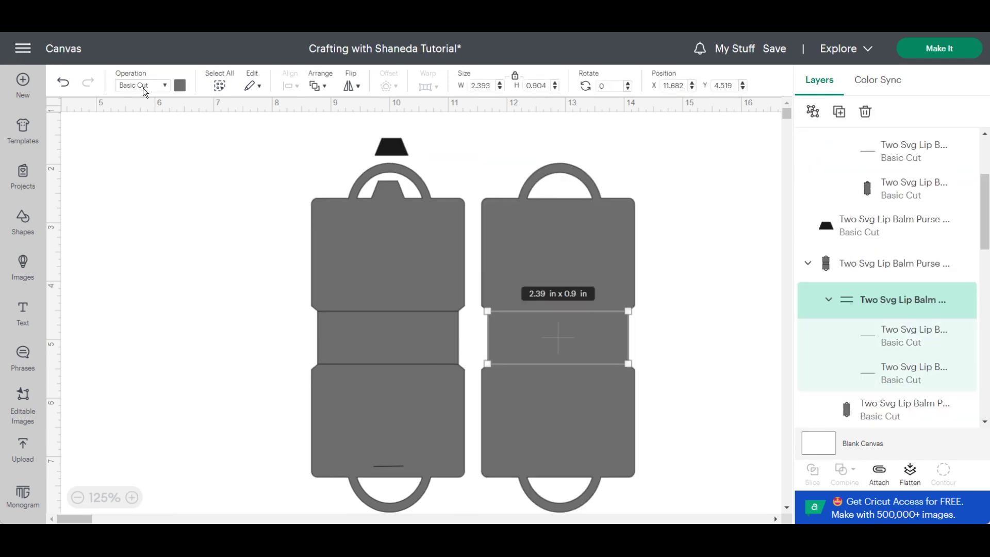
pyautogui.click(140, 86)
pyautogui.click(160, 242)
pyautogui.click(655, 236)
# Set the left purse's upper and lower band fold lines to Score.
pyautogui.click(388, 313)
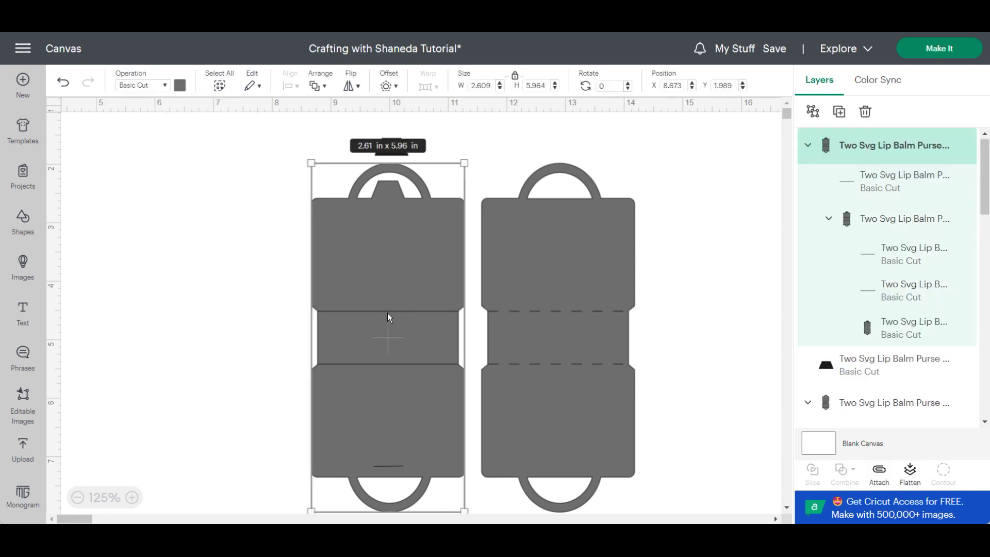
pyautogui.click(870, 187)
pyautogui.click(872, 262)
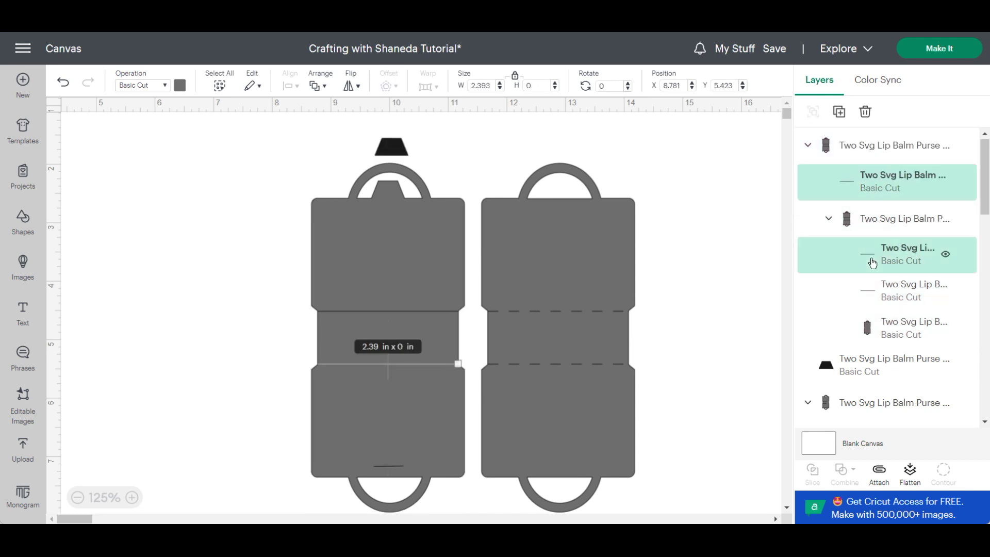
pyautogui.keyDown('shift'); pyautogui.click(859, 292); pyautogui.keyUp('shift')
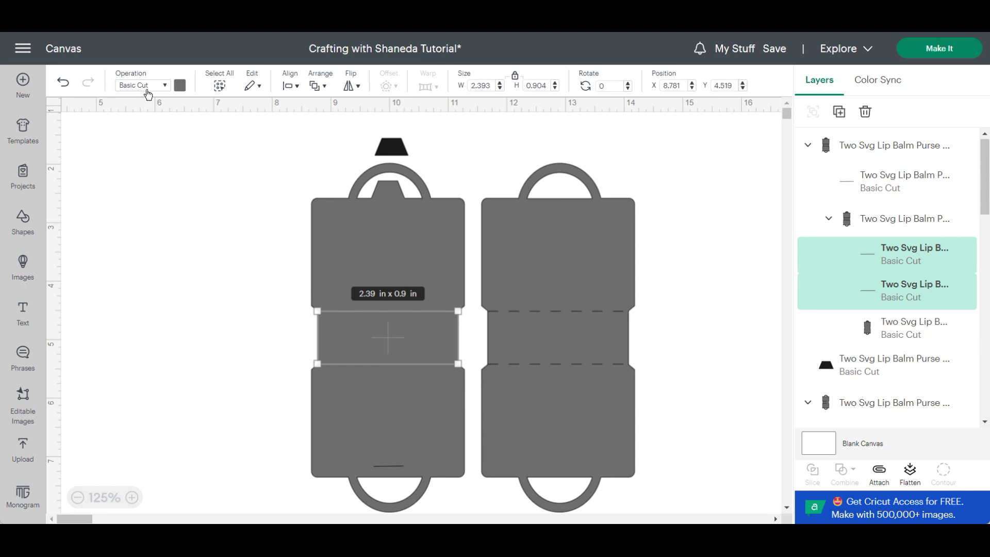
pyautogui.click(163, 86)
pyautogui.click(195, 244)
pyautogui.click(201, 279)
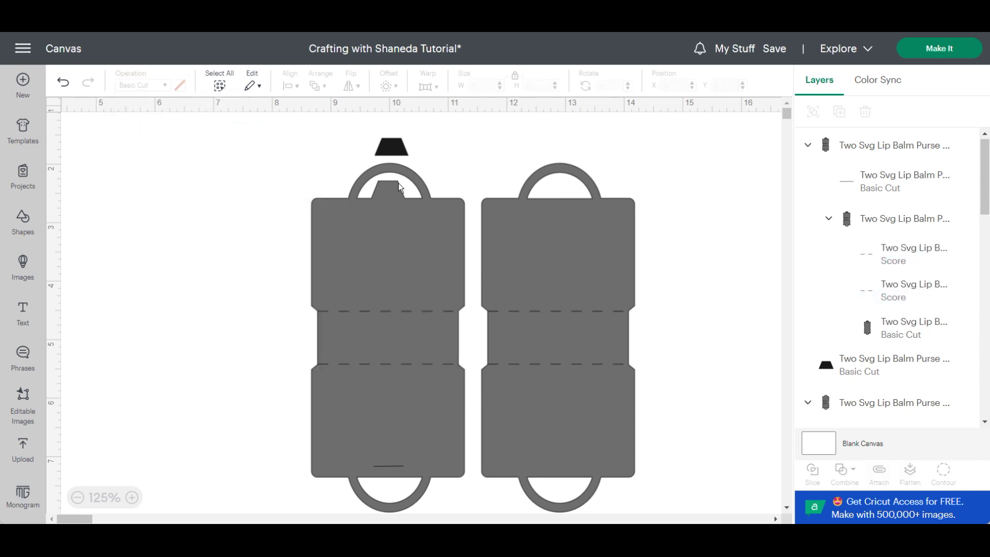
# Move the black trapezoid piece into the left purse's handle opening.
pyautogui.click(362, 145)
pyautogui.moveTo(363, 144); pyautogui.dragTo(388, 196)
pyautogui.click(253, 192)
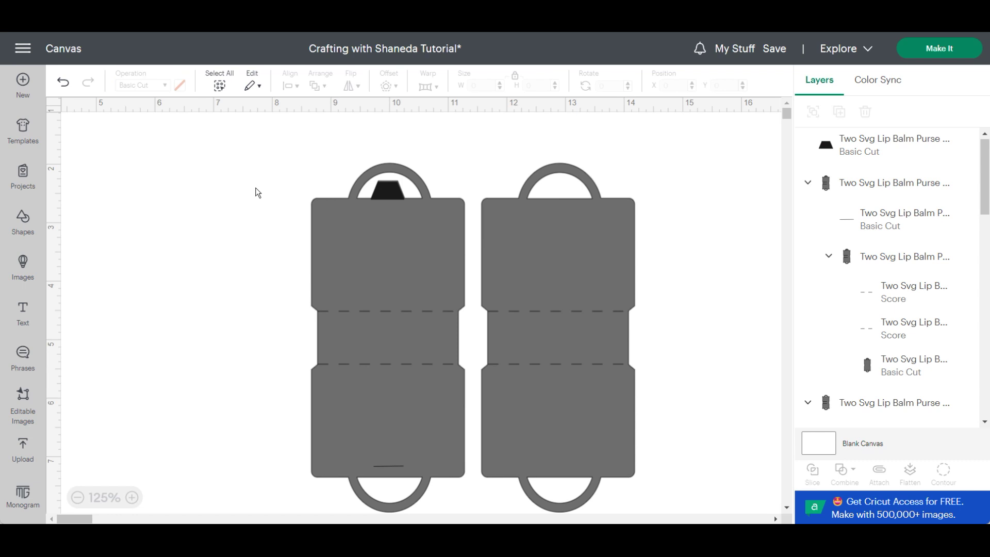